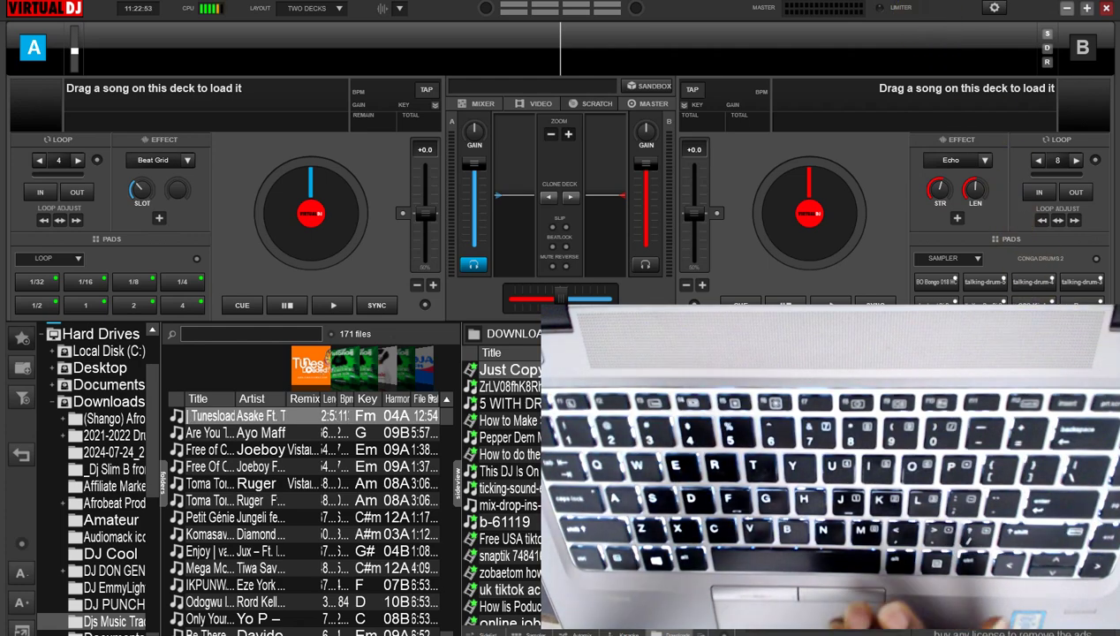
Keep the 'DJ DON GENIUS hot cue' keyboard mapping in Controllers settings, save it and close settings.
left_click(868, 574)
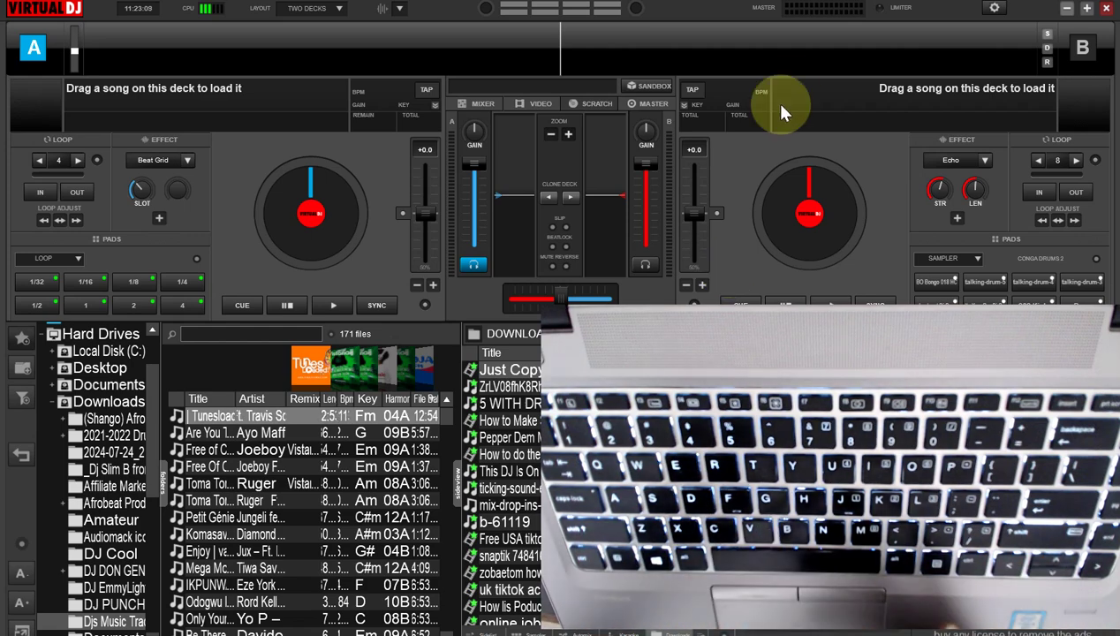
left_click(994, 11)
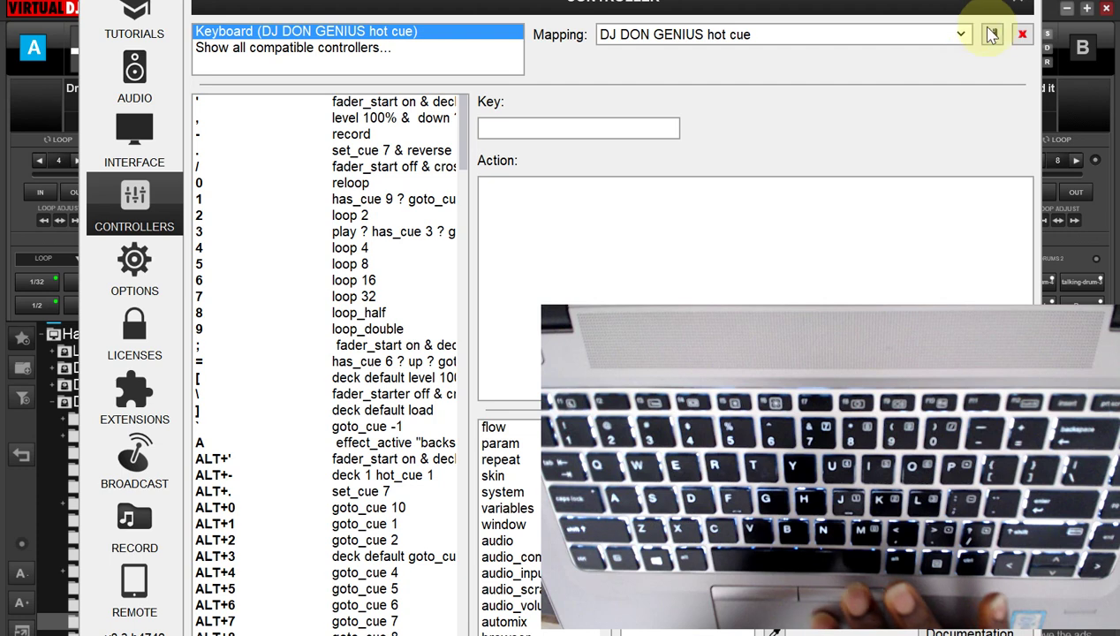
left_click(960, 35)
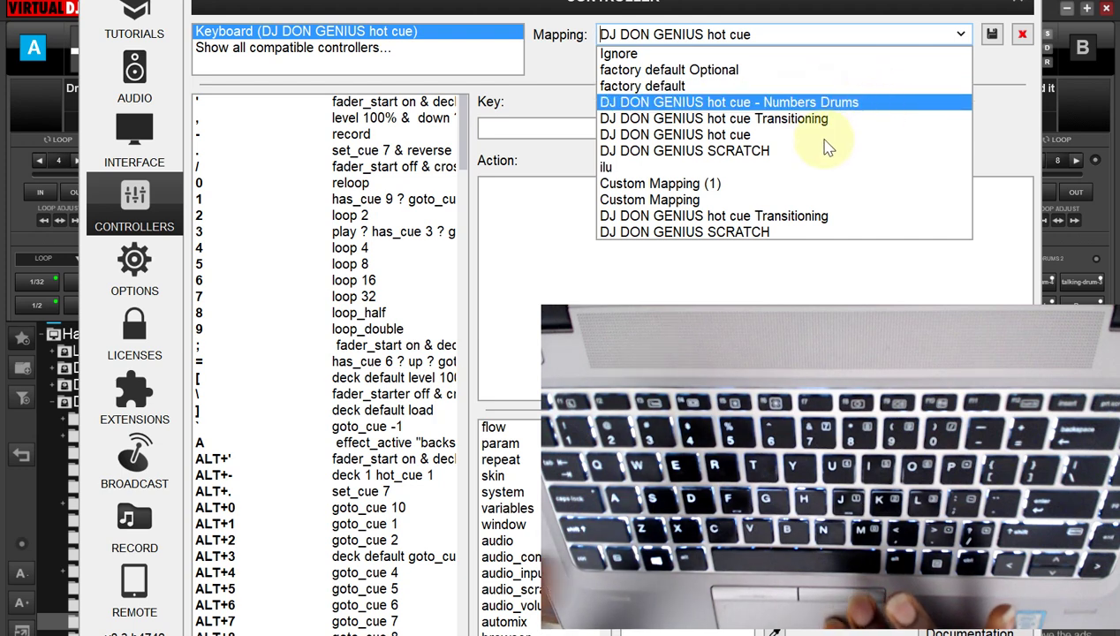
left_click(806, 137)
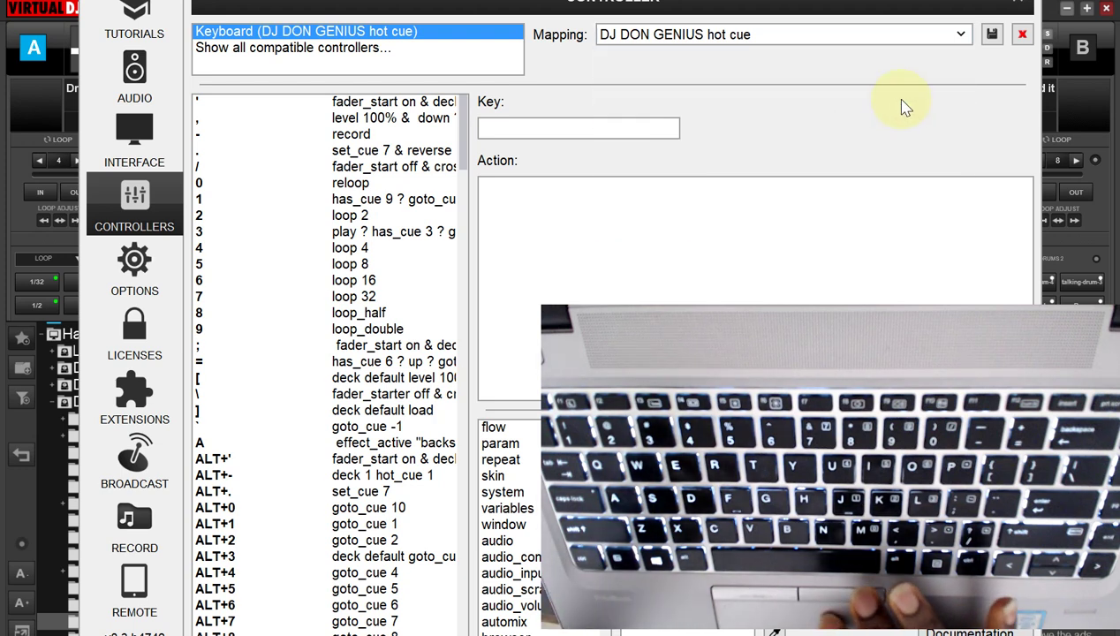
left_click(991, 41)
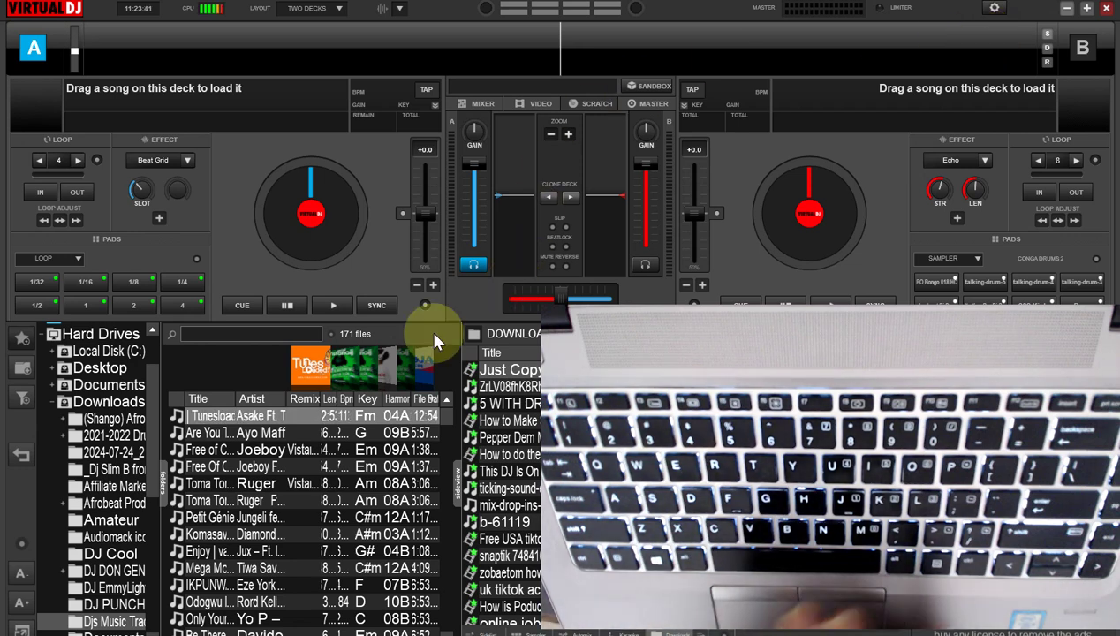
left_click_drag(270, 452, 245, 137)
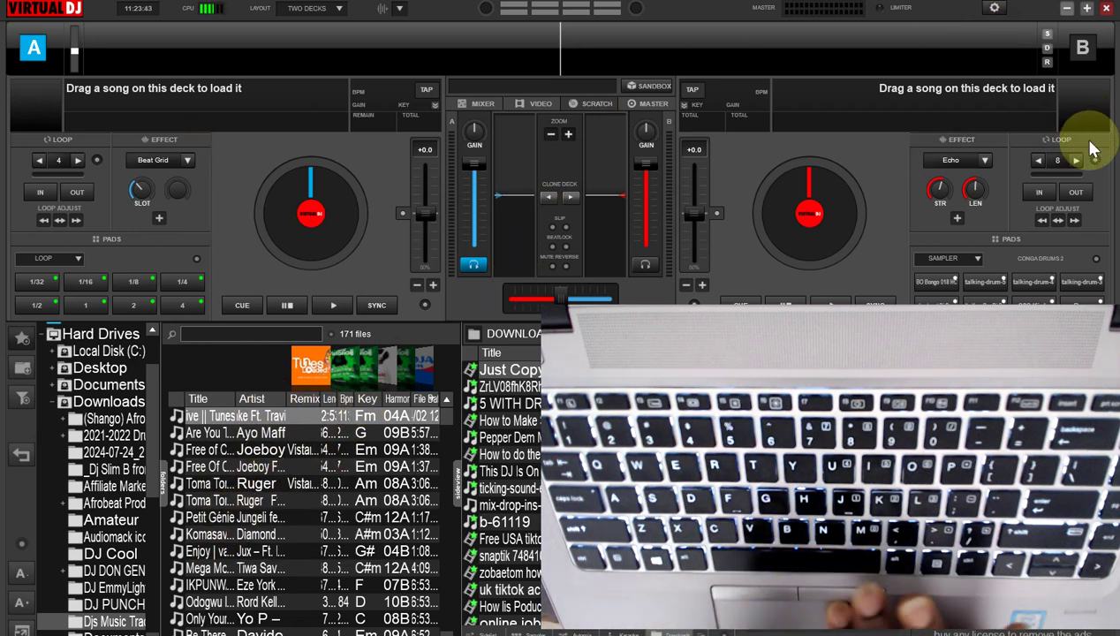
left_click(212, 435)
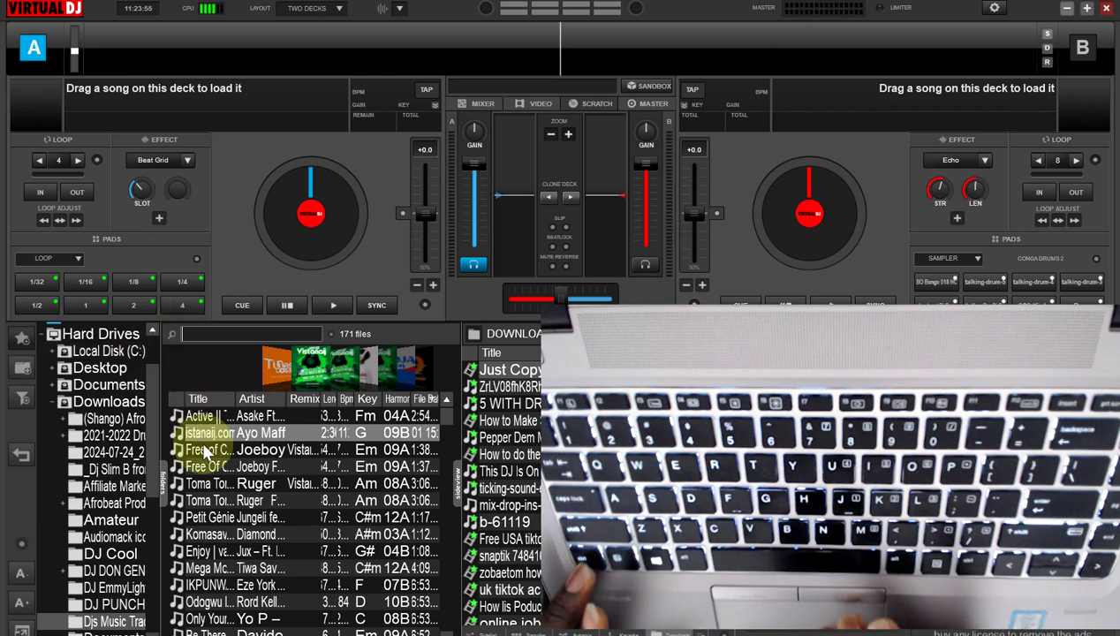
left_click(204, 450)
left_click(204, 391)
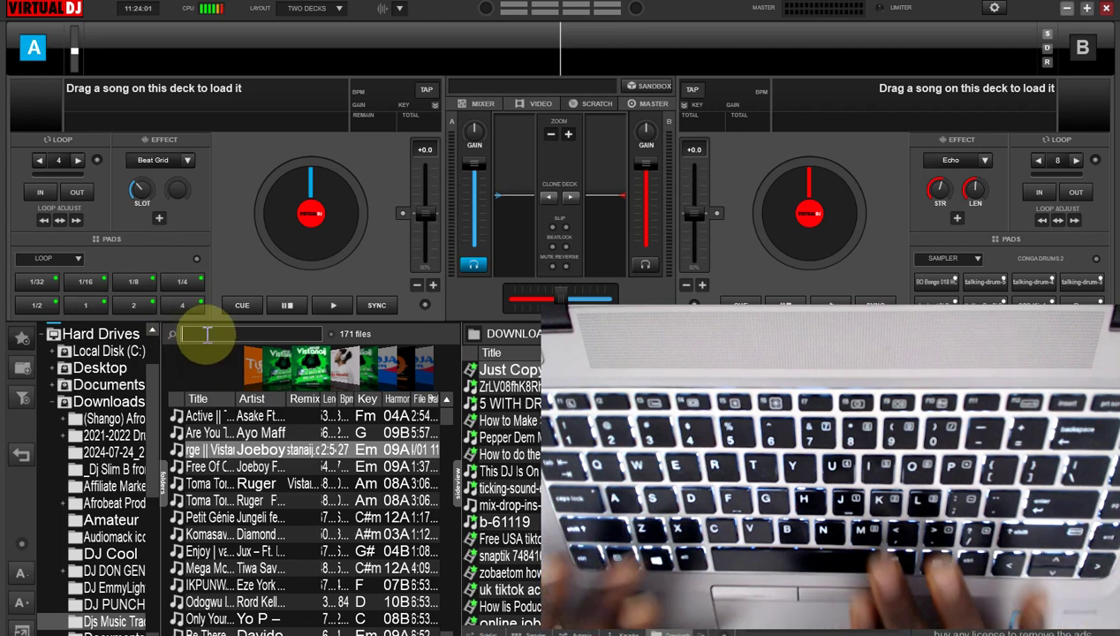
type("fhsd")
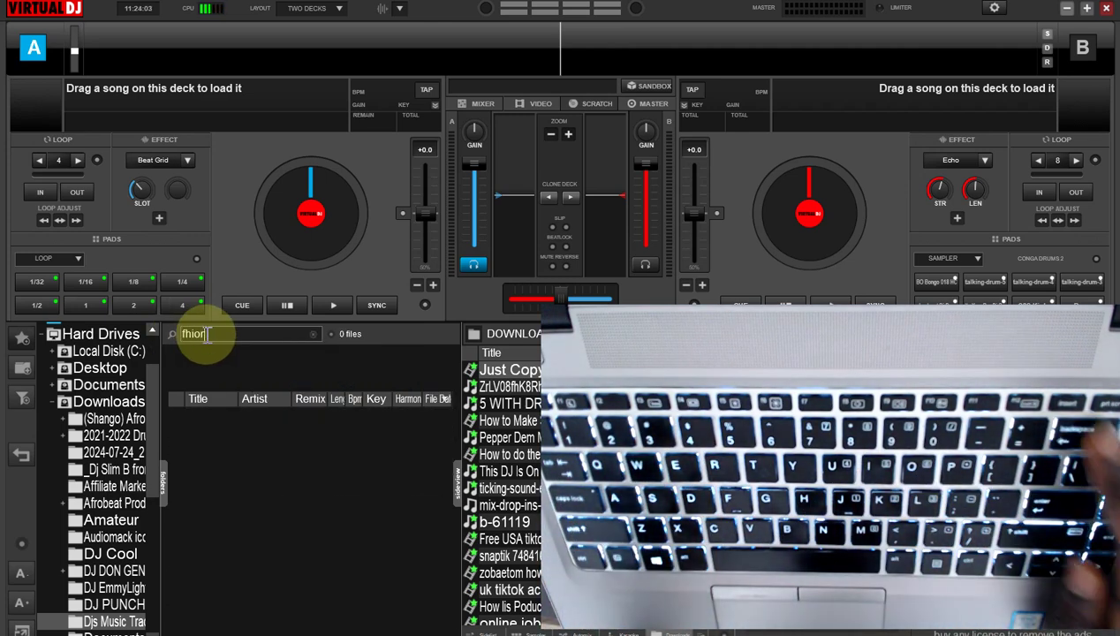
key("BackSpace")
key("BackSpace")
key("BackSpace")
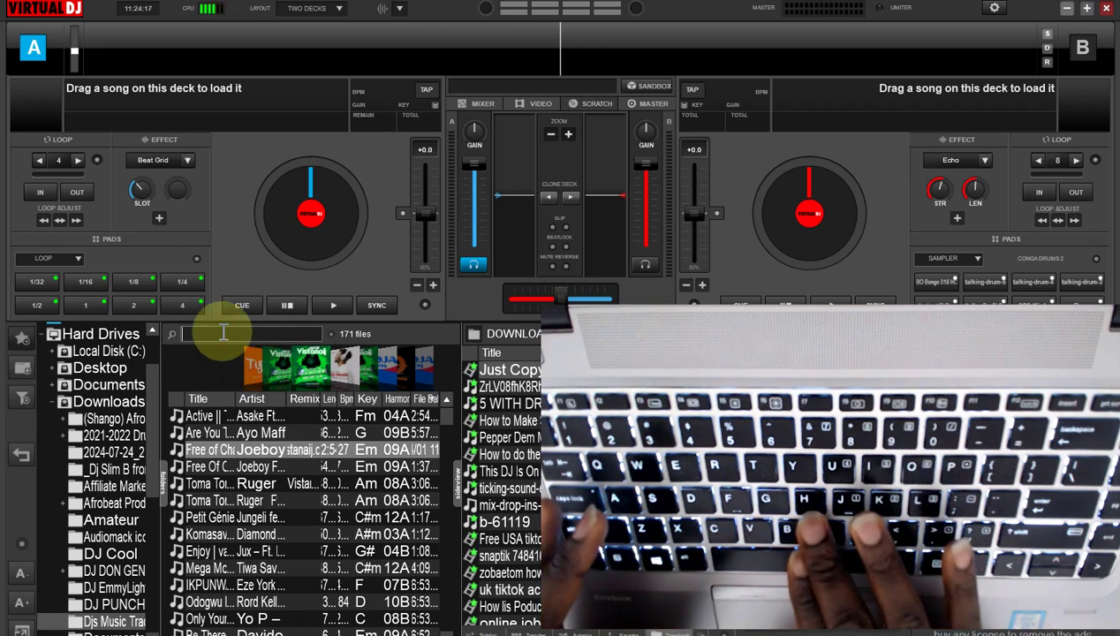
Search the library for 'huh', load Huhh onto deck A, then start and stop it.
type("huh")
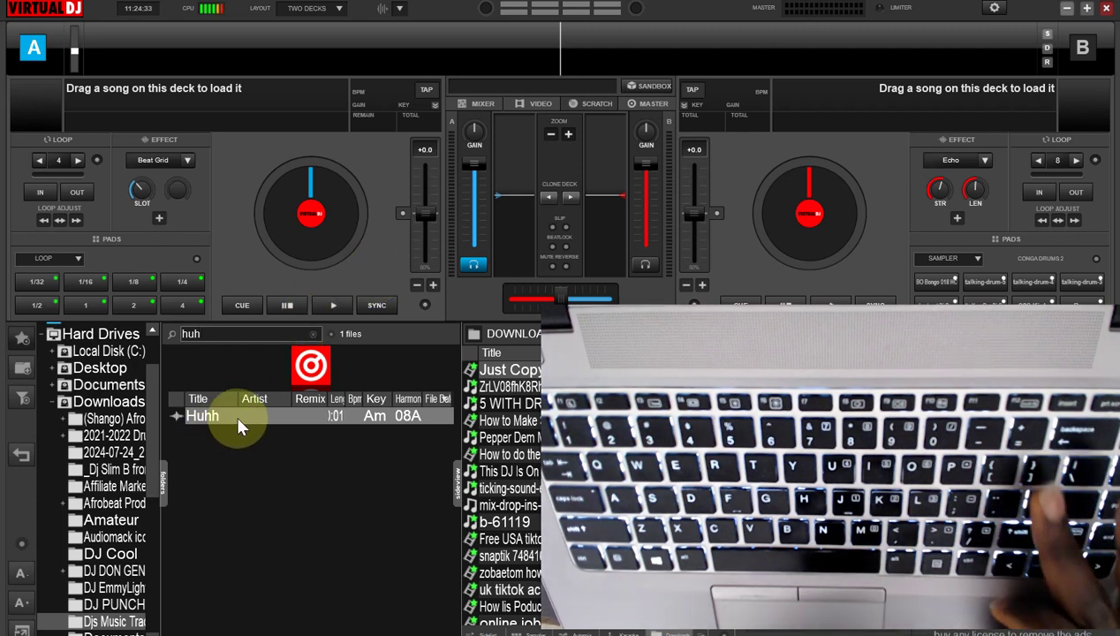
key("Return")
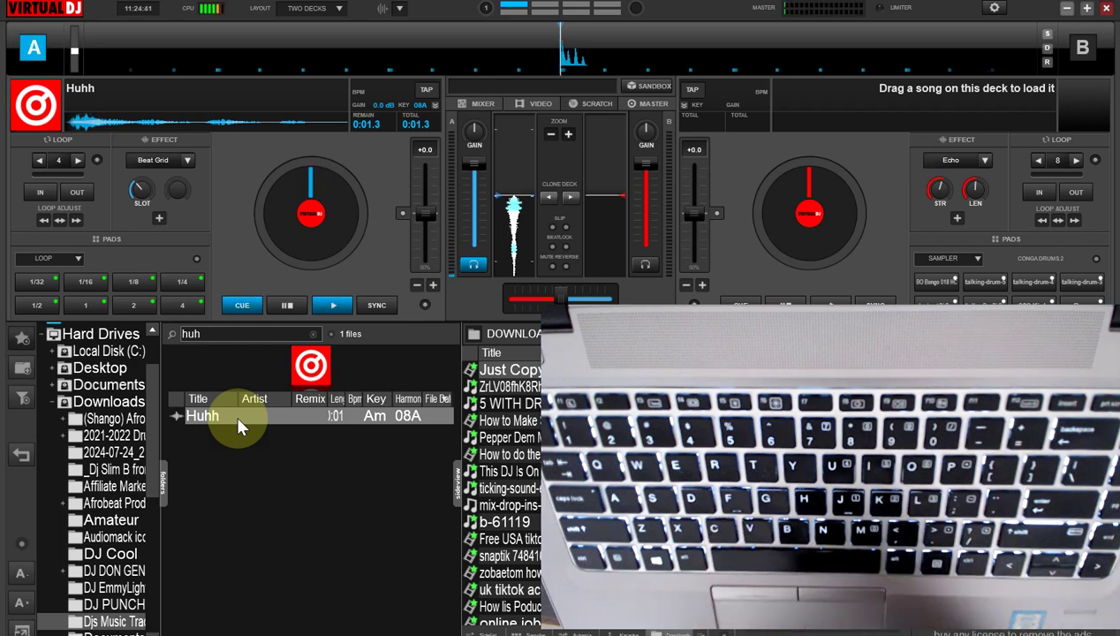
key("space")
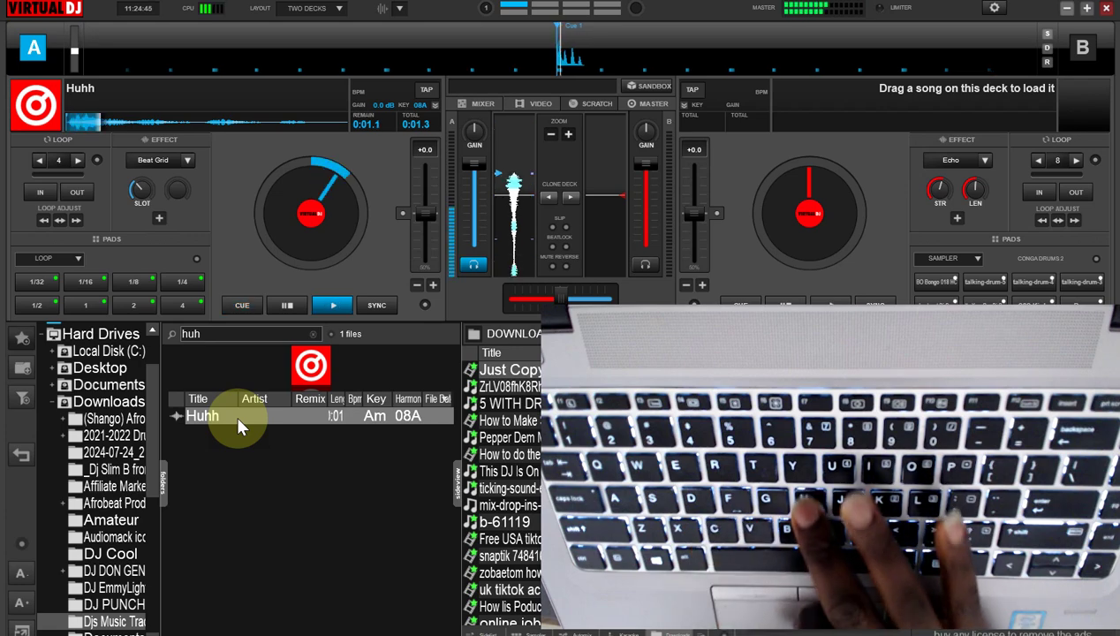
key("space")
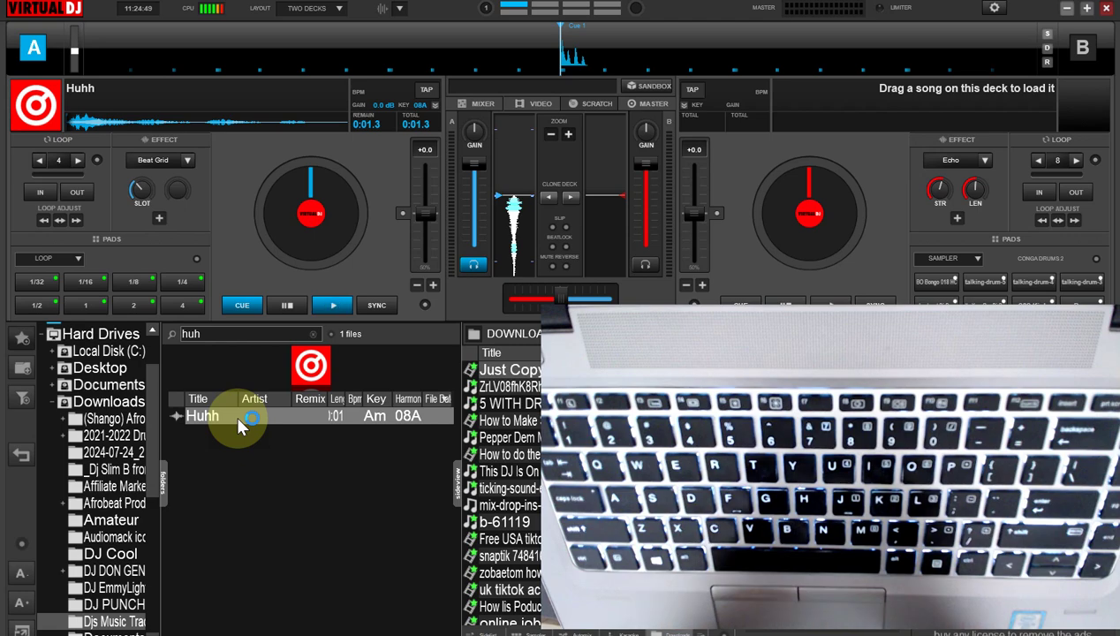
Restart deck A and fire the talking-drum sample twice with the 4 key.
key("space")
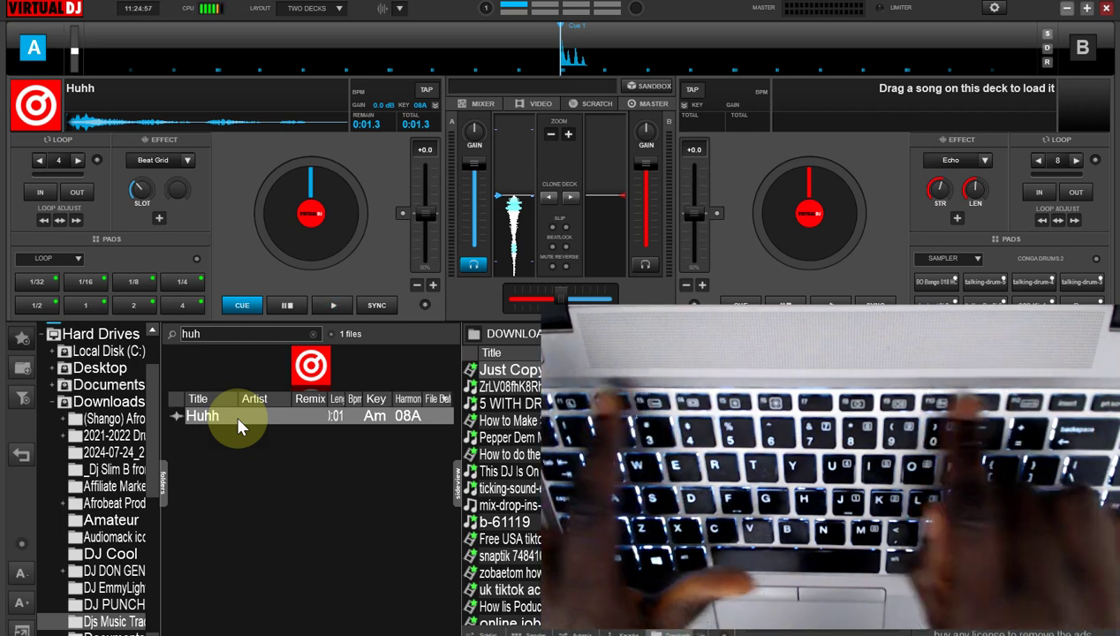
key("4")
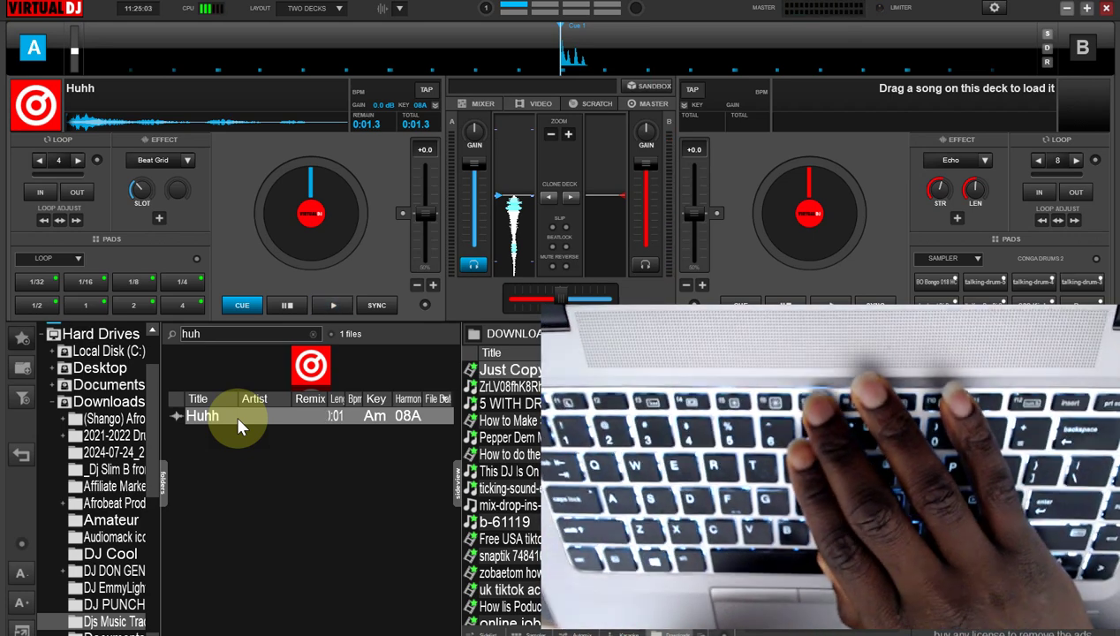
key("4")
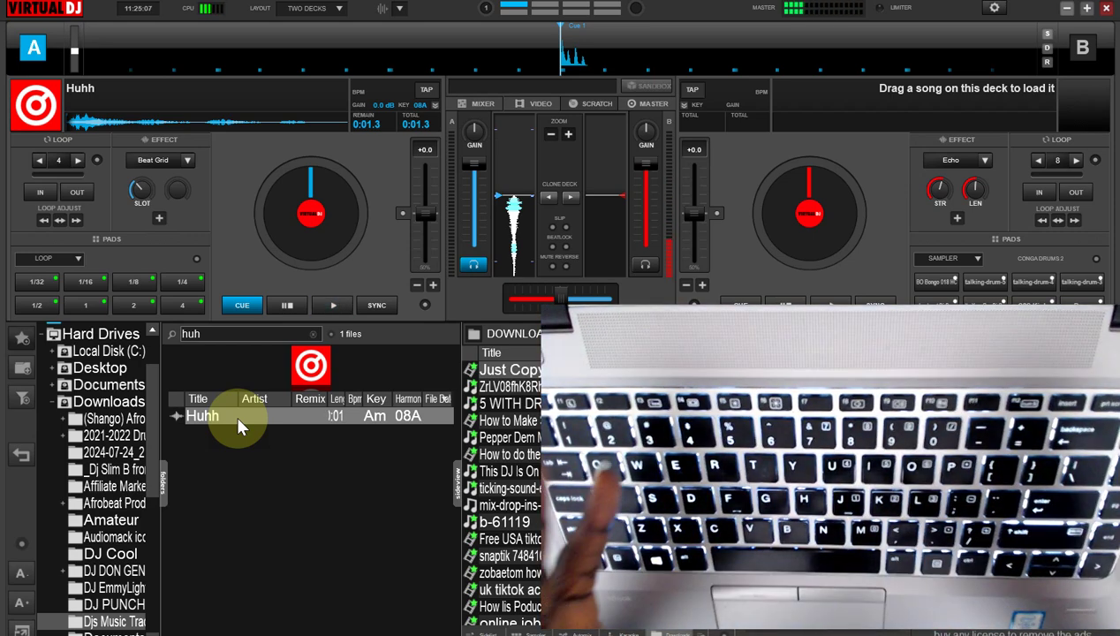
key("space")
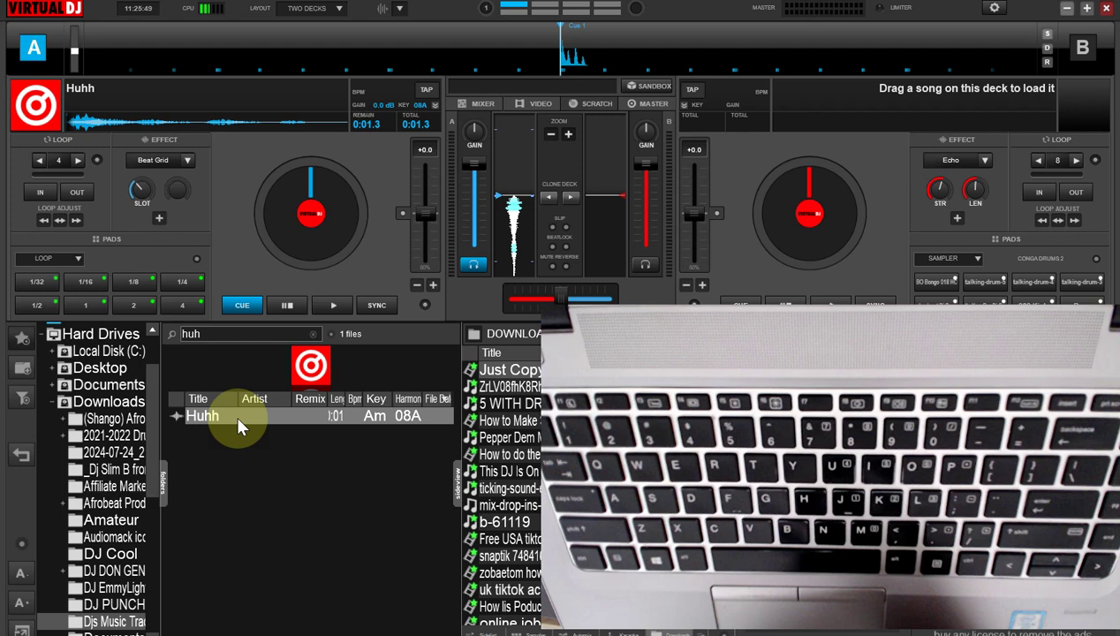
Start Huhh playing on deck A with the space key.
key("space")
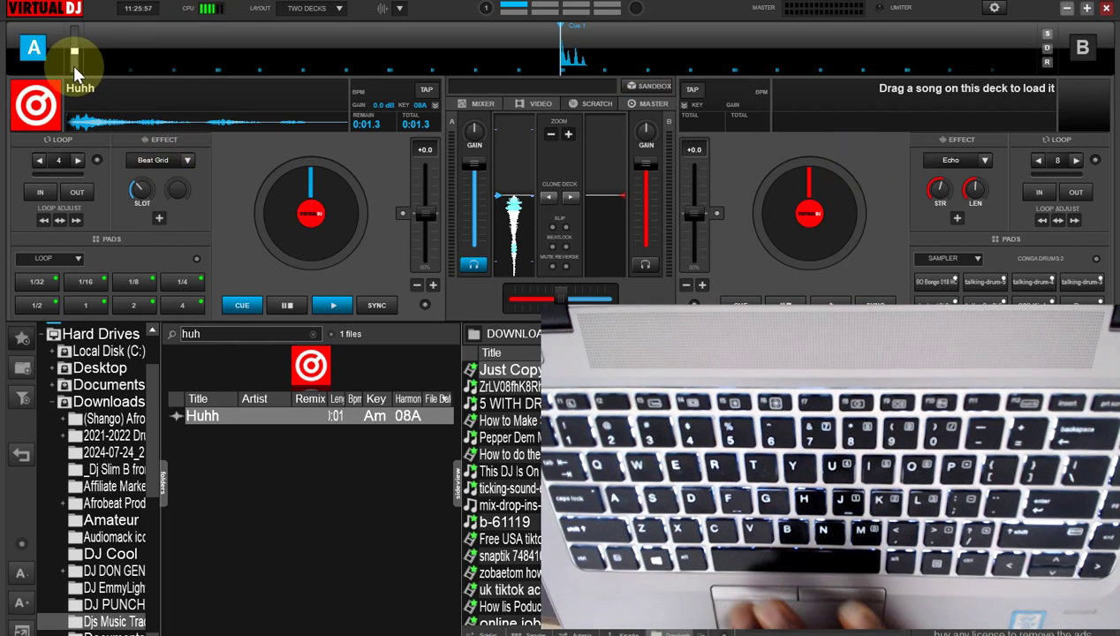
Make deck A the active deck, restart Huhh and start a 4-beat loop on it.
key("space")
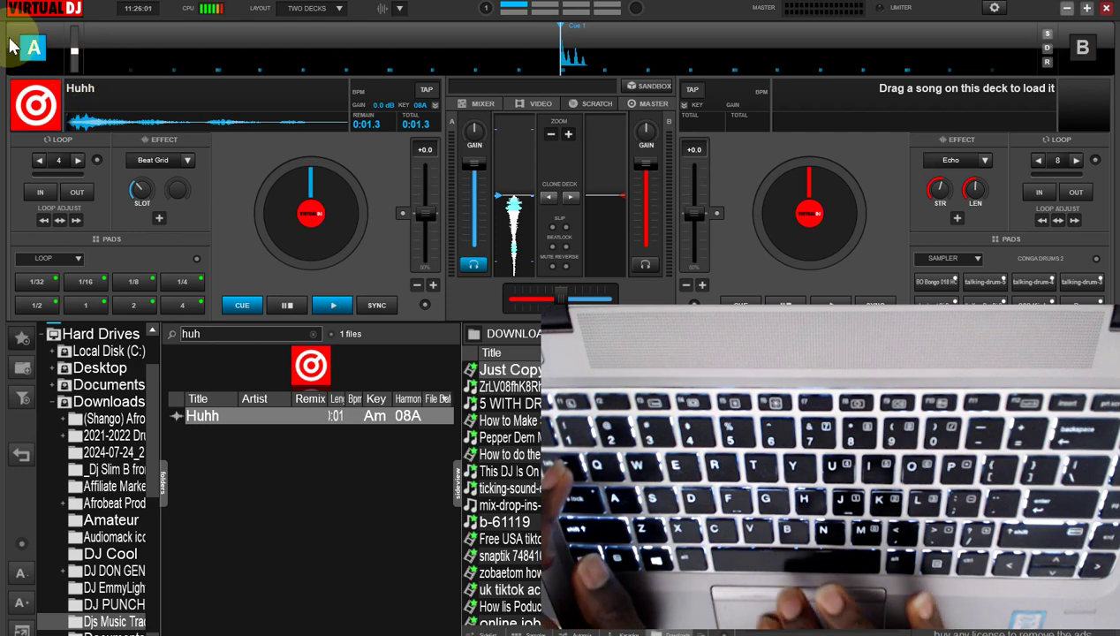
key("space")
left_click(32, 51)
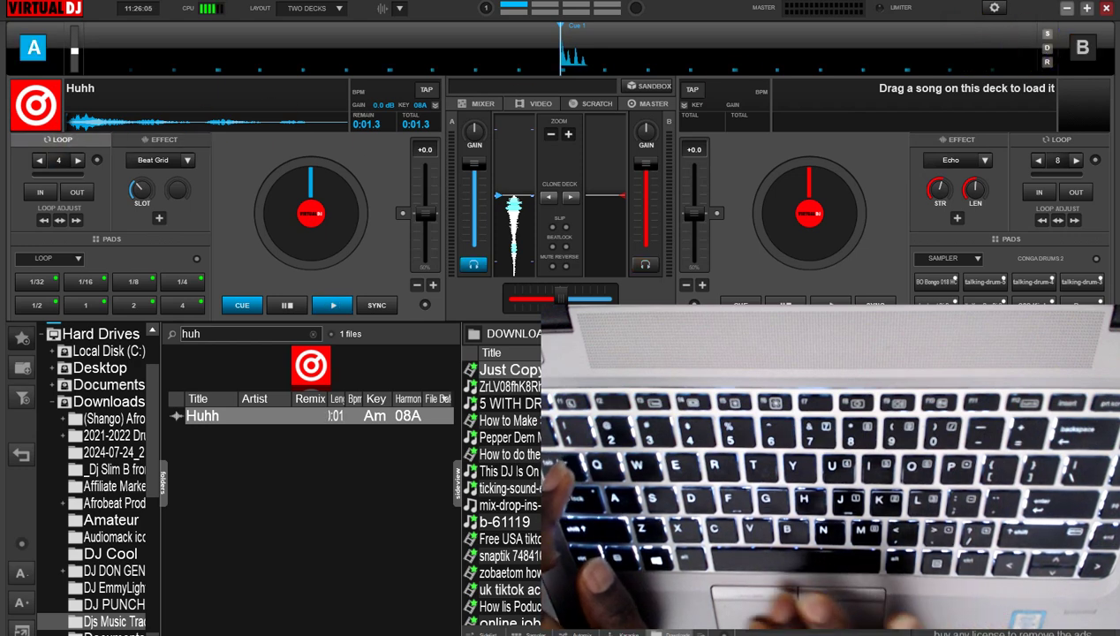
key("space")
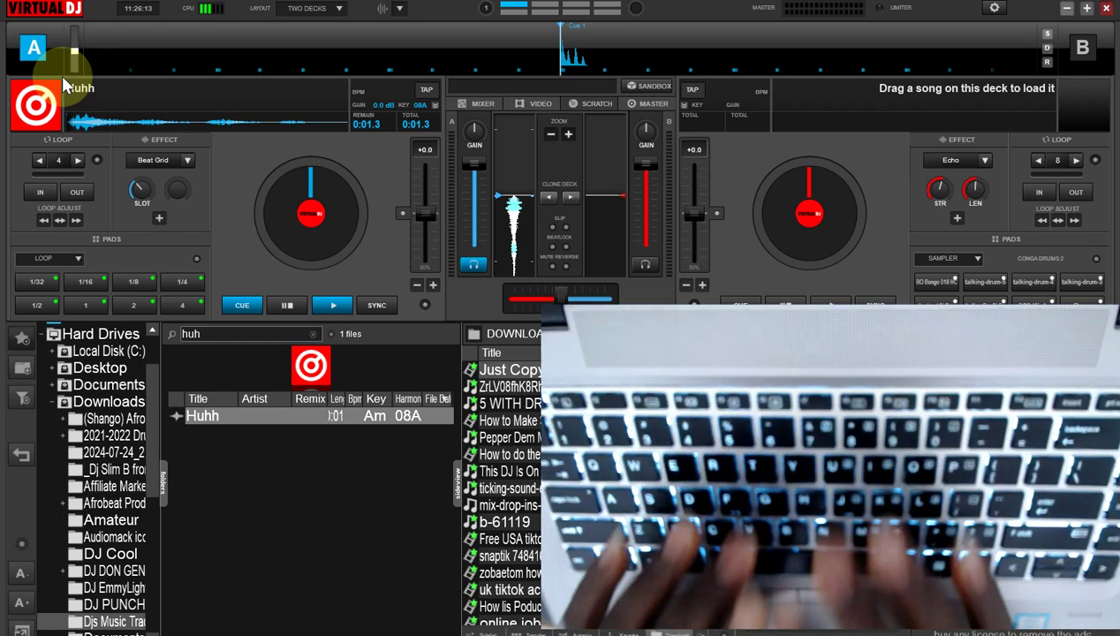
key("space")
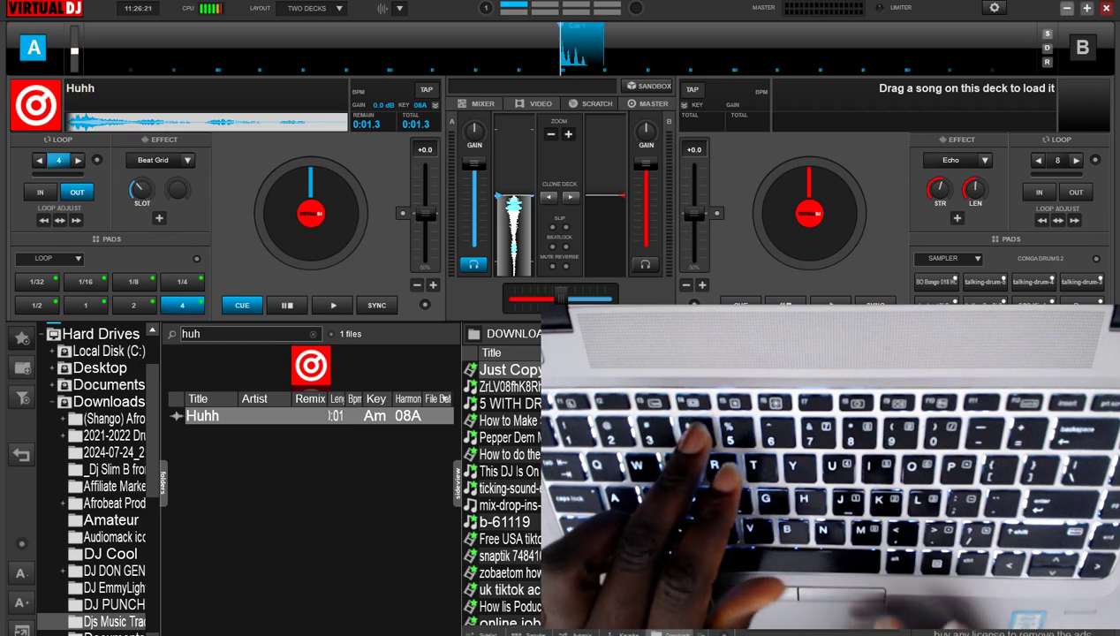
left_click(50, 183)
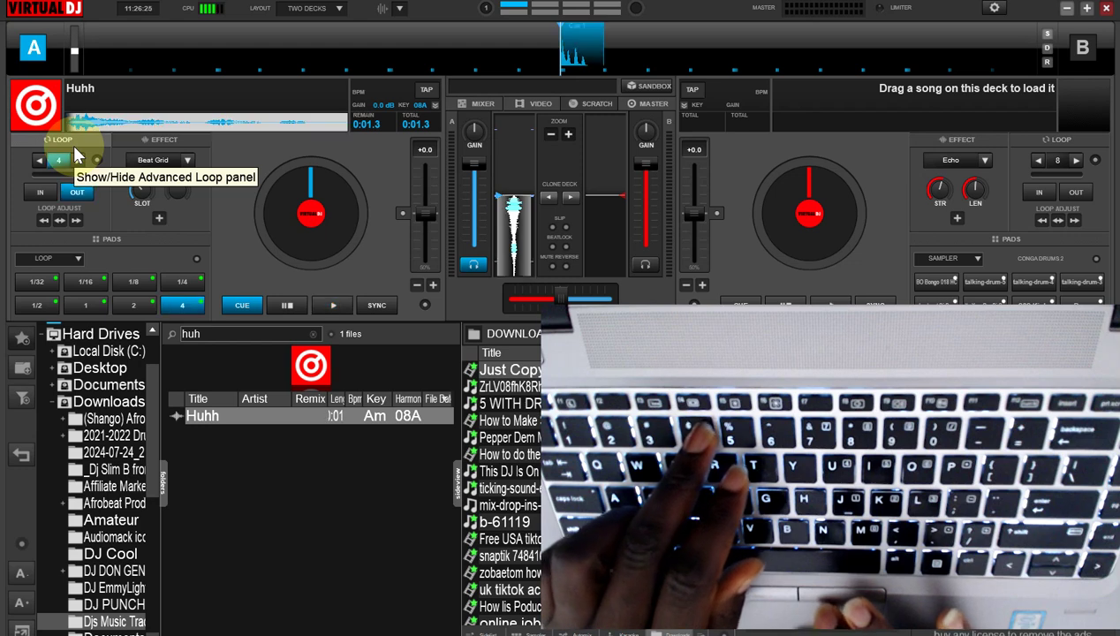
Shorten deck A's loop to 2 beats and clear the search to list all 171 tracks.
left_click(75, 154)
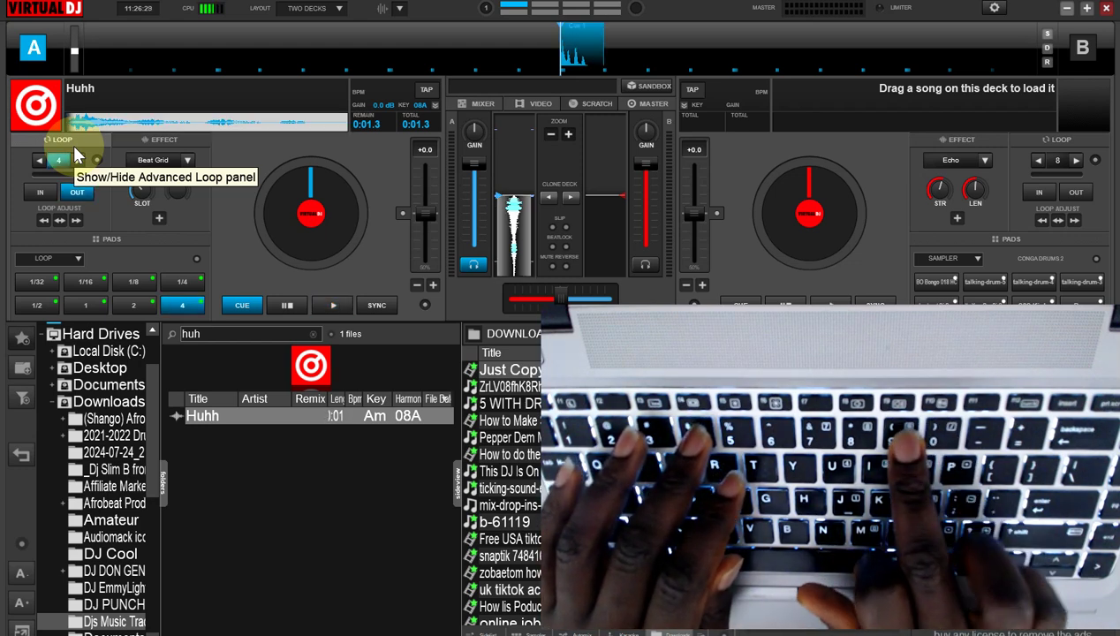
left_click(76, 156)
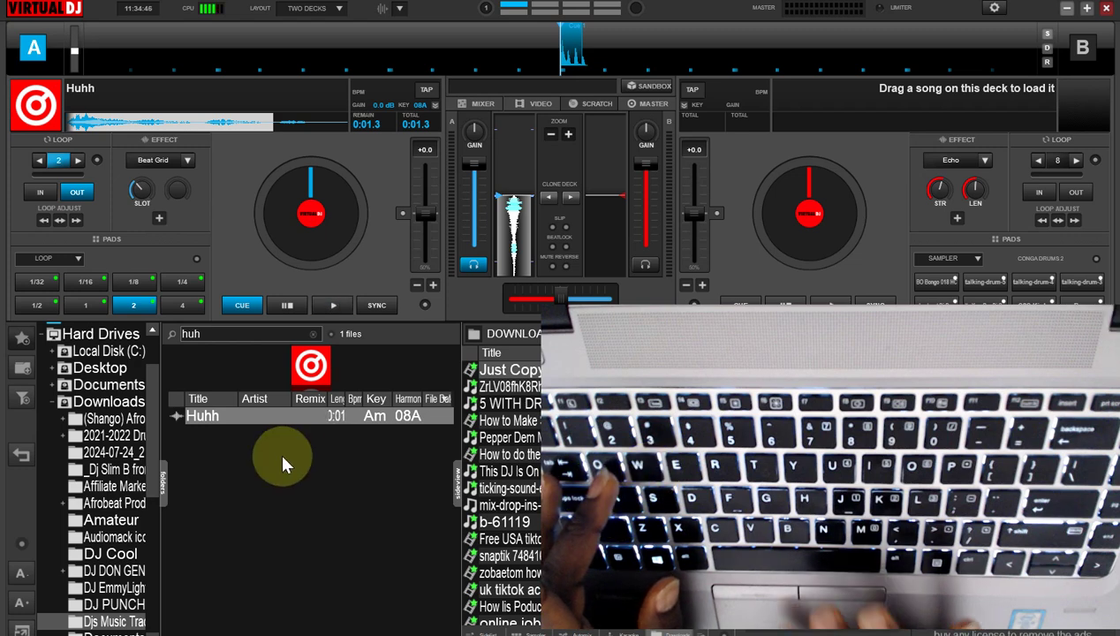
left_click(209, 332)
key("BackSpace")
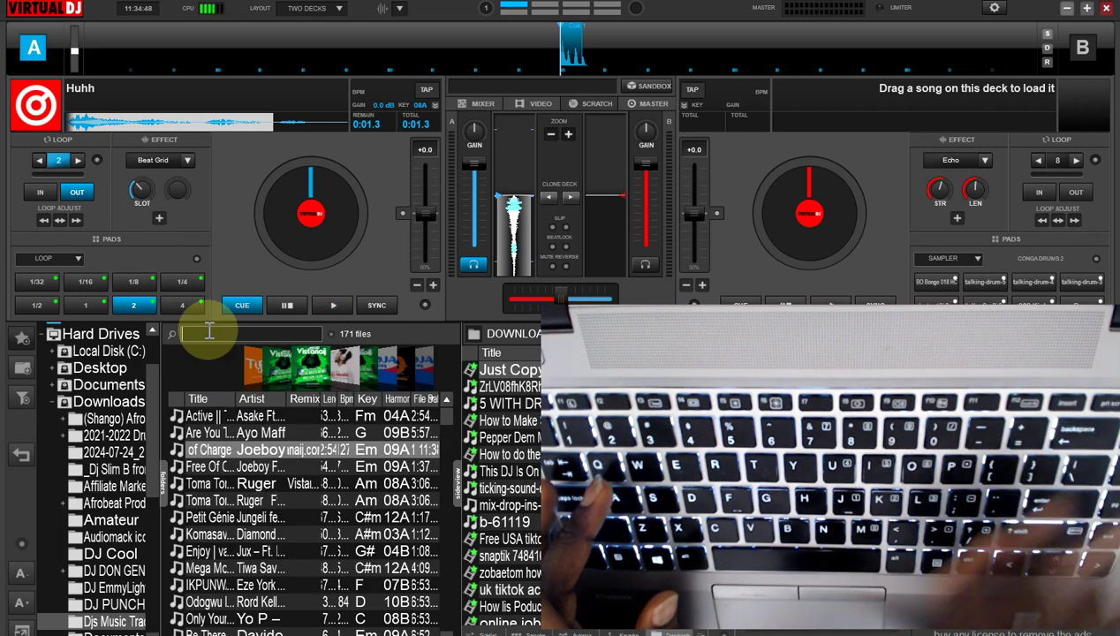
Load 'Active || Tunesloaded.com' onto deck B, showing its waveform at 113.00 BPM.
double_click(210, 427)
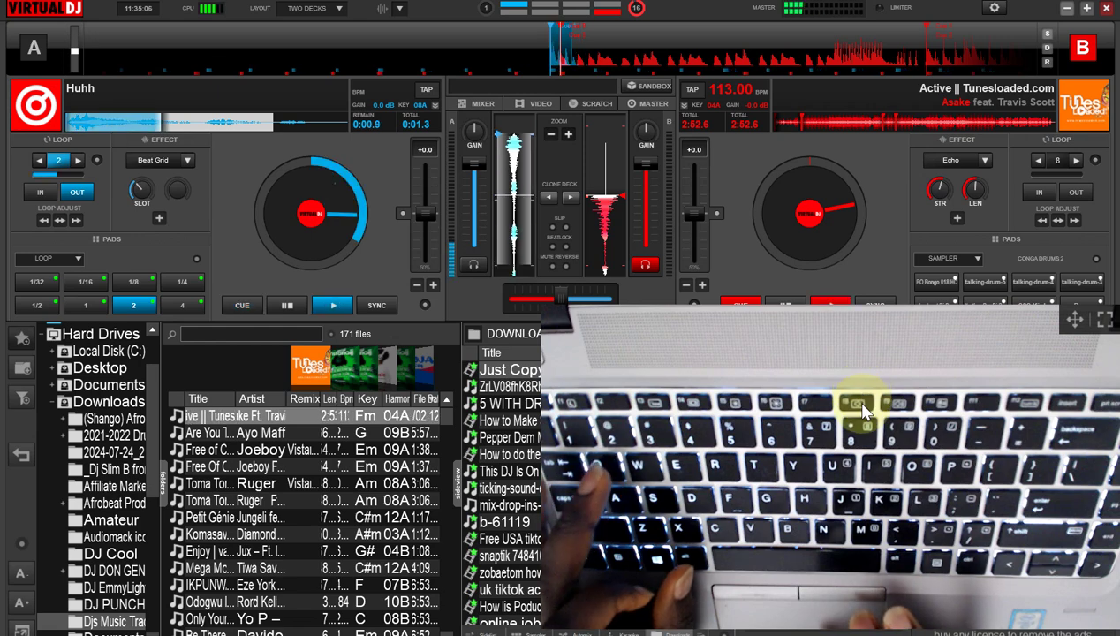
Play, cue and stop deck A, then play and stop deck B at its cue point.
key("c")
key("Tab")
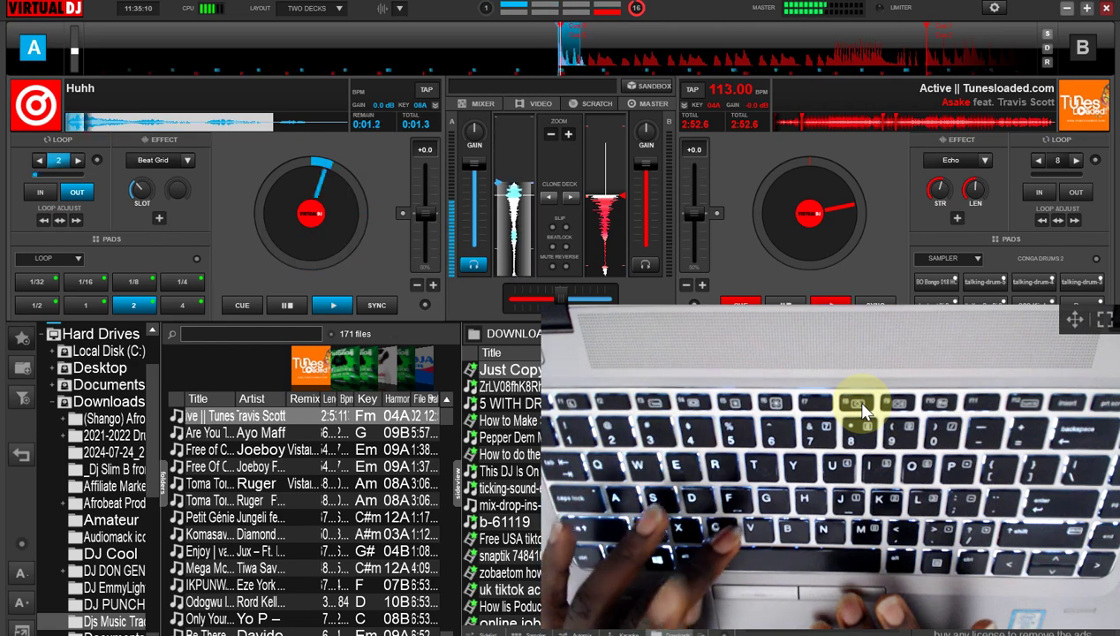
key("space")
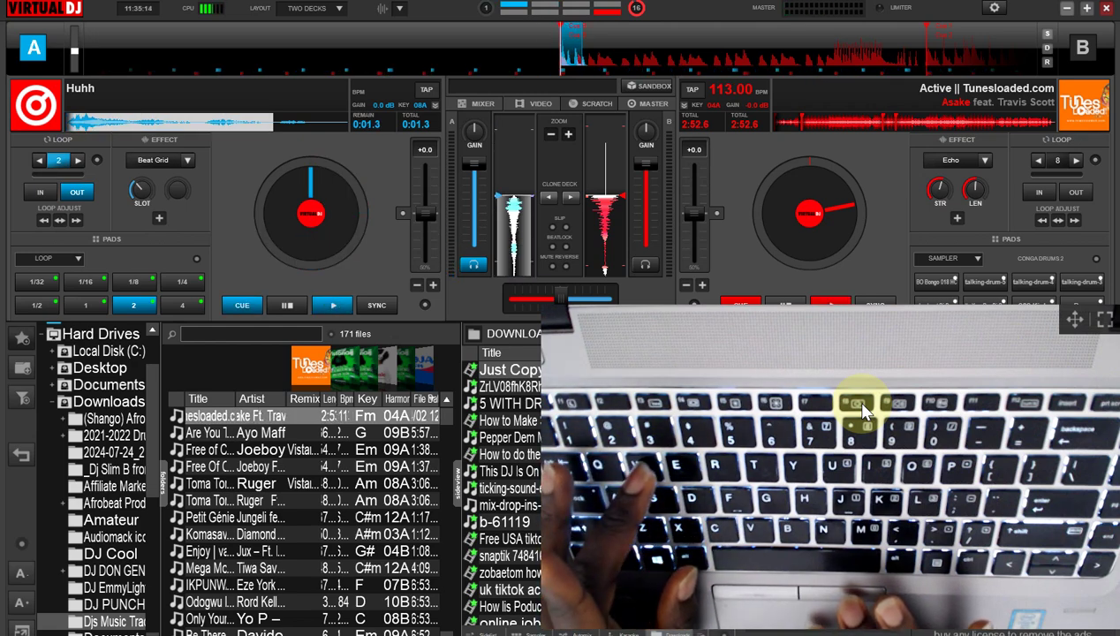
key("space")
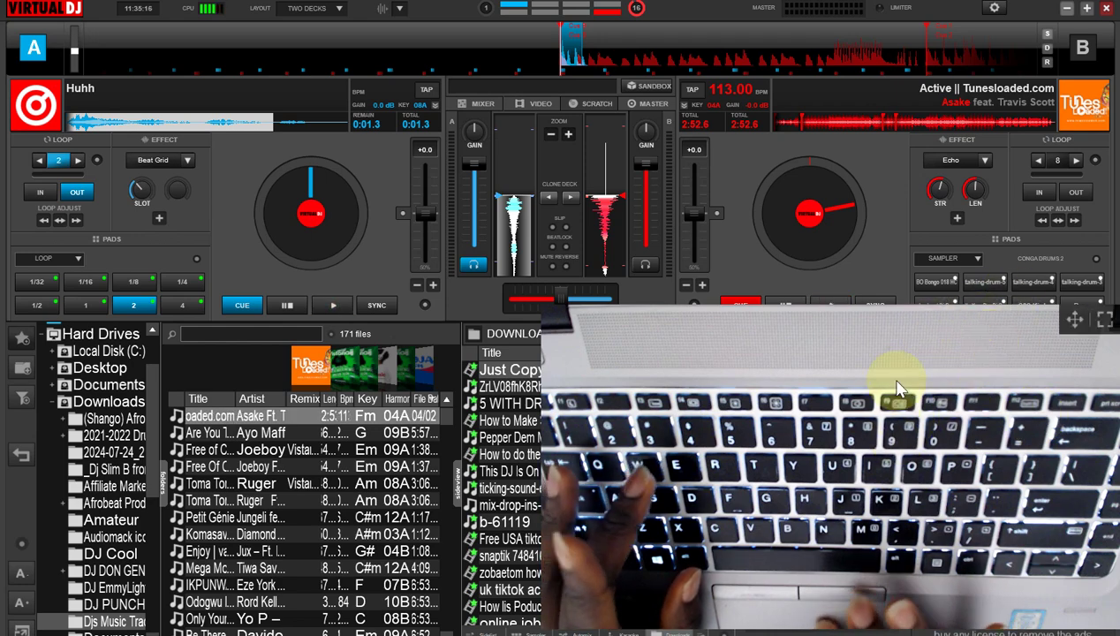
key("space")
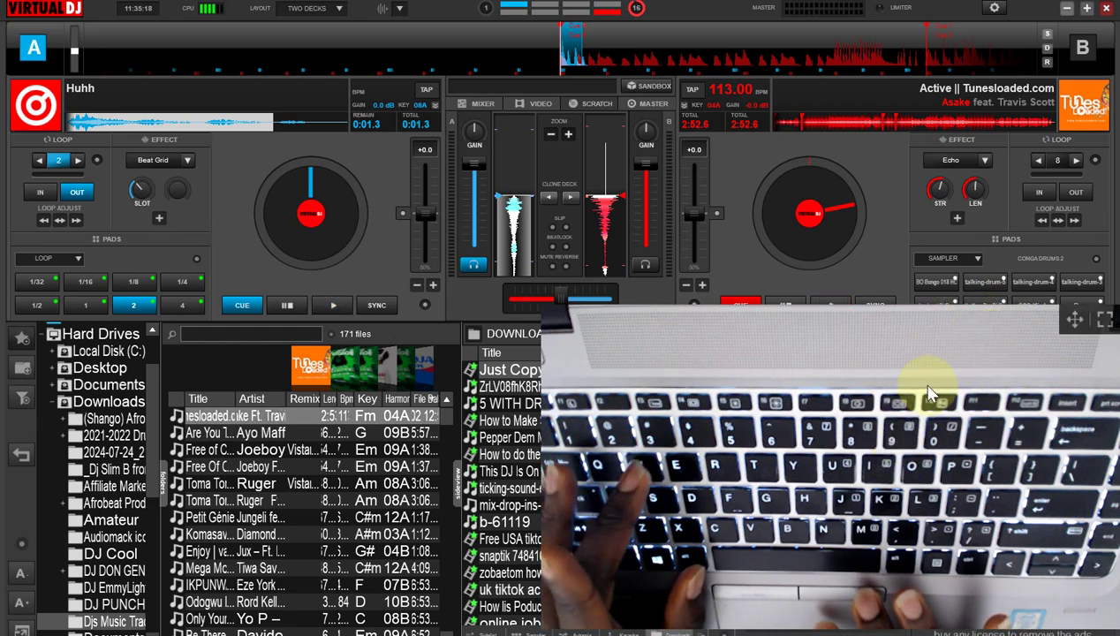
key("space")
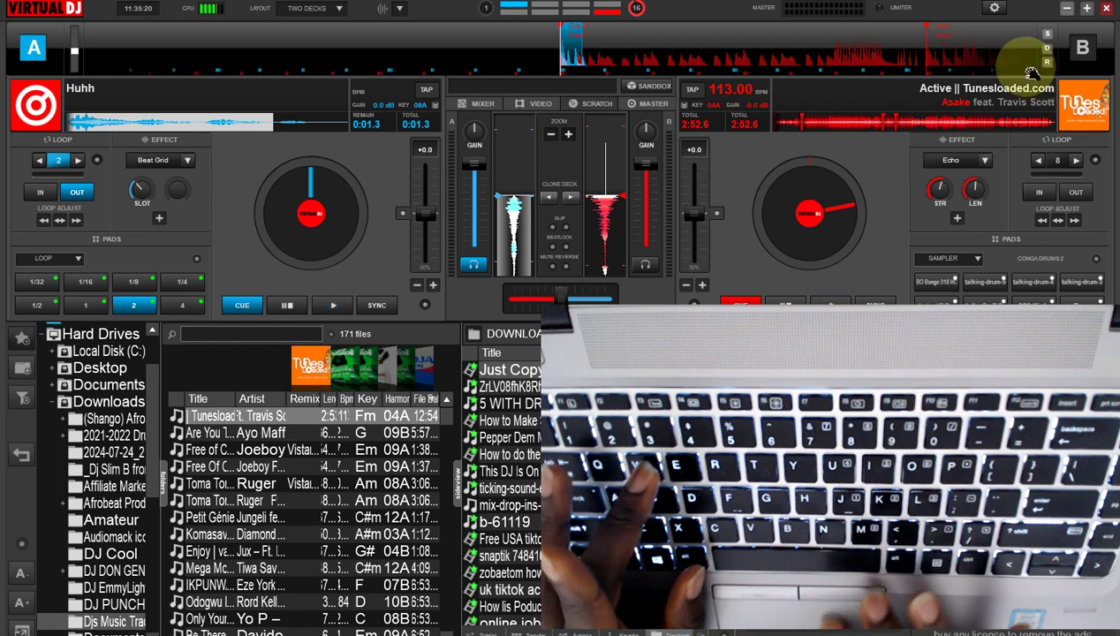
key("space")
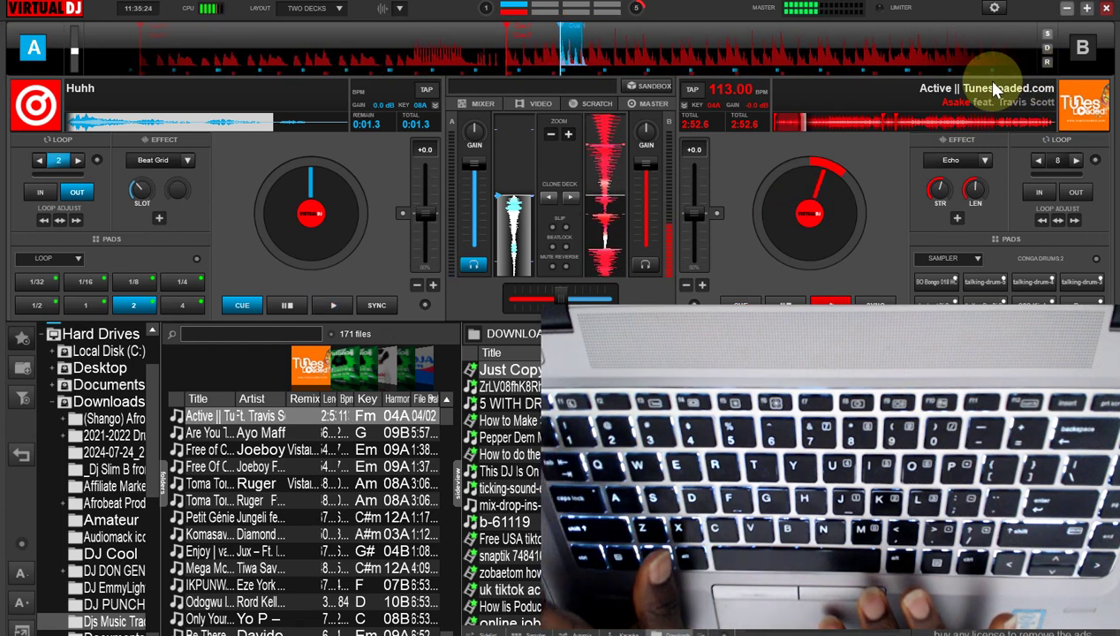
key("space")
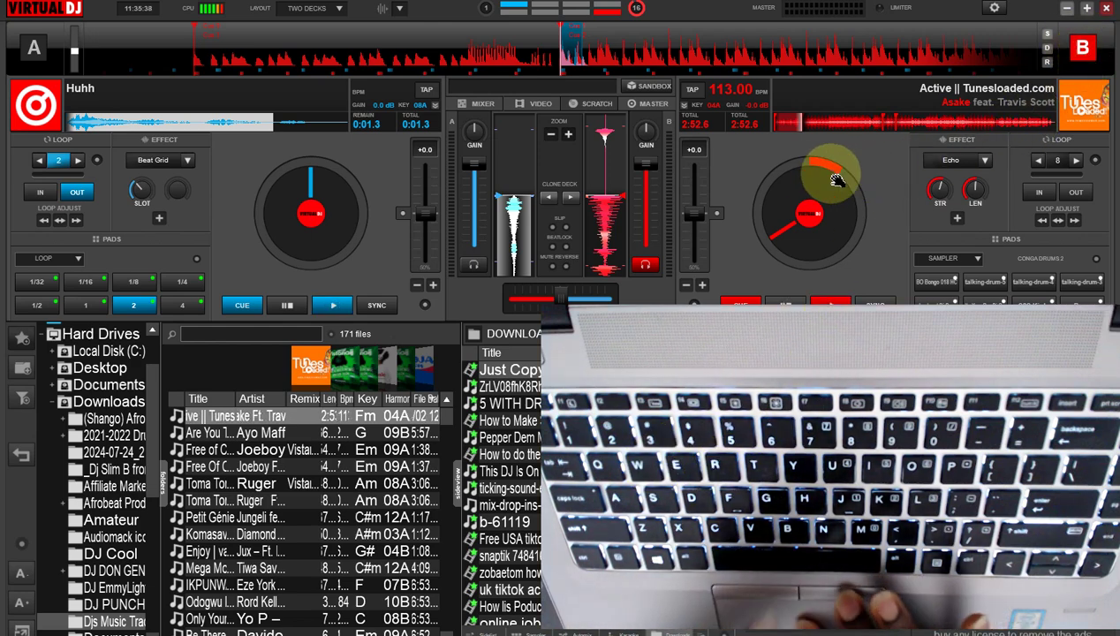
left_click(720, 257)
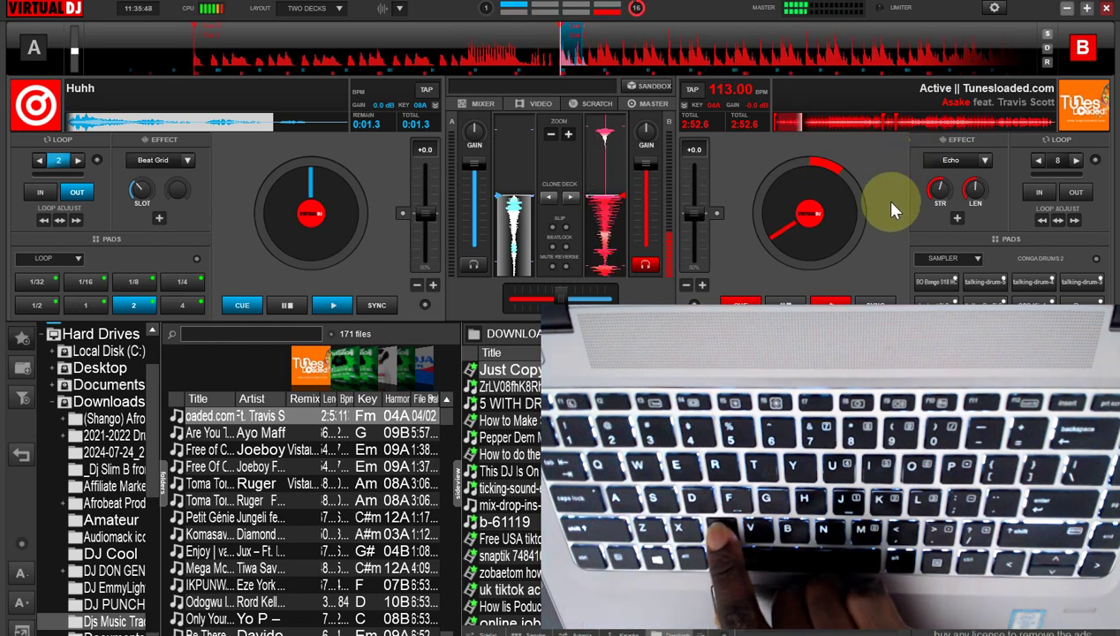
Play and stop deck B, then engage an 8-beat loop on it with the L key.
key("space")
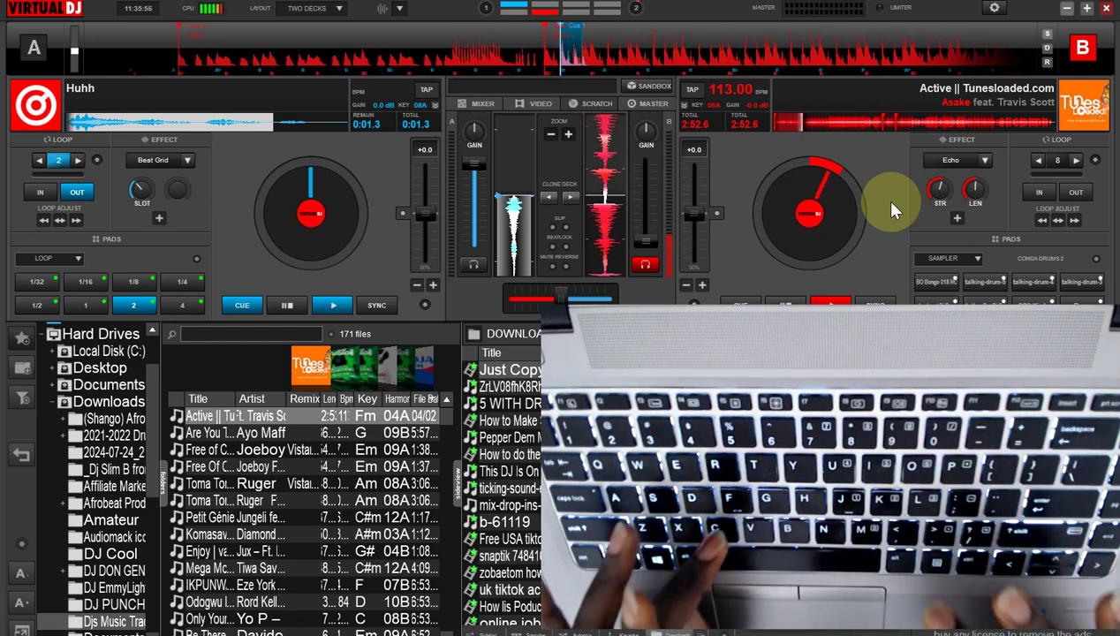
key("space")
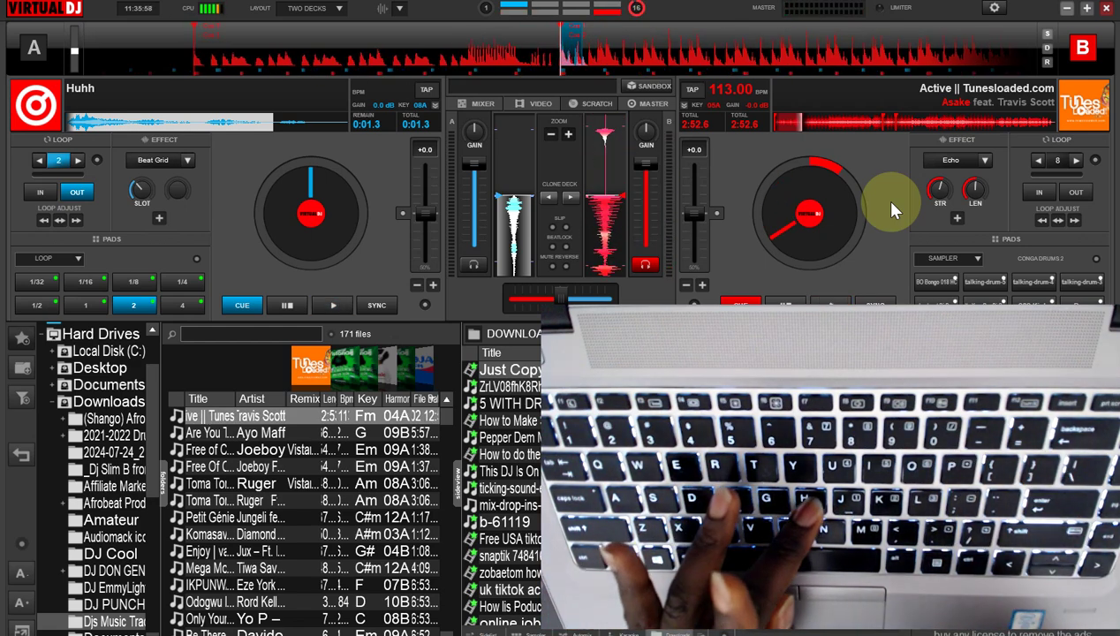
key("l")
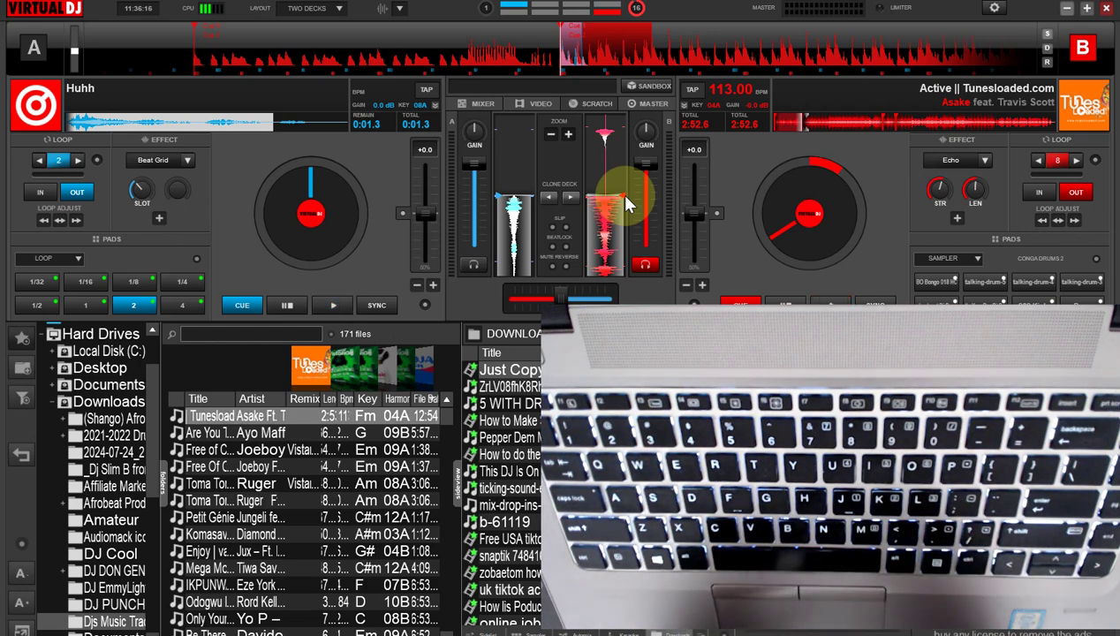
Raise deck B's tempo with the S key, start it, and trim pitch to +4.3 (117.90 BPM).
key("s")
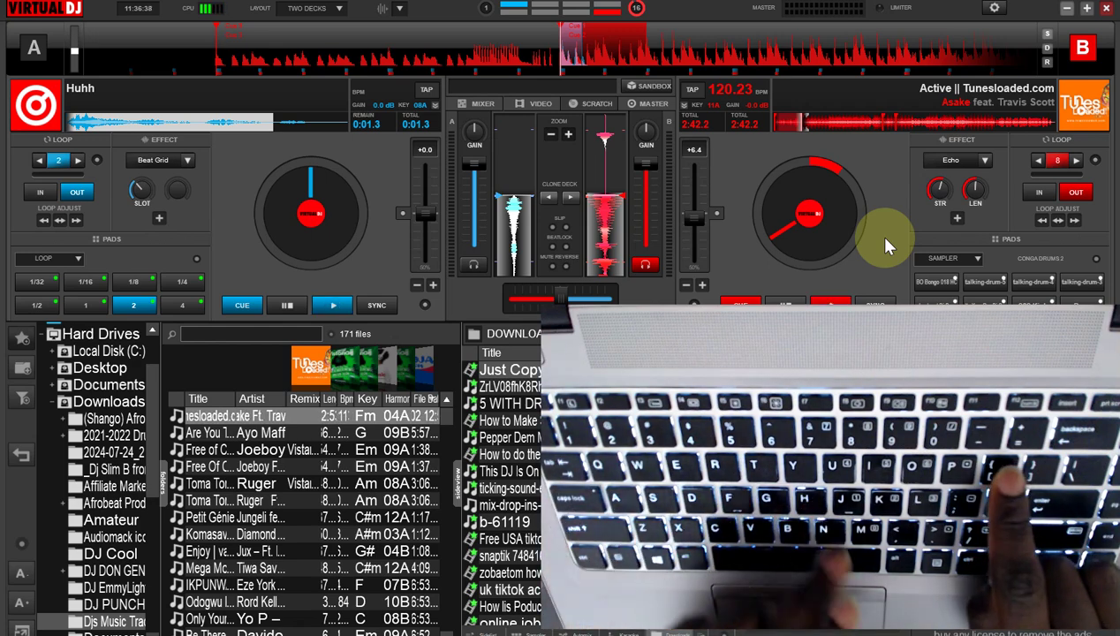
key("space")
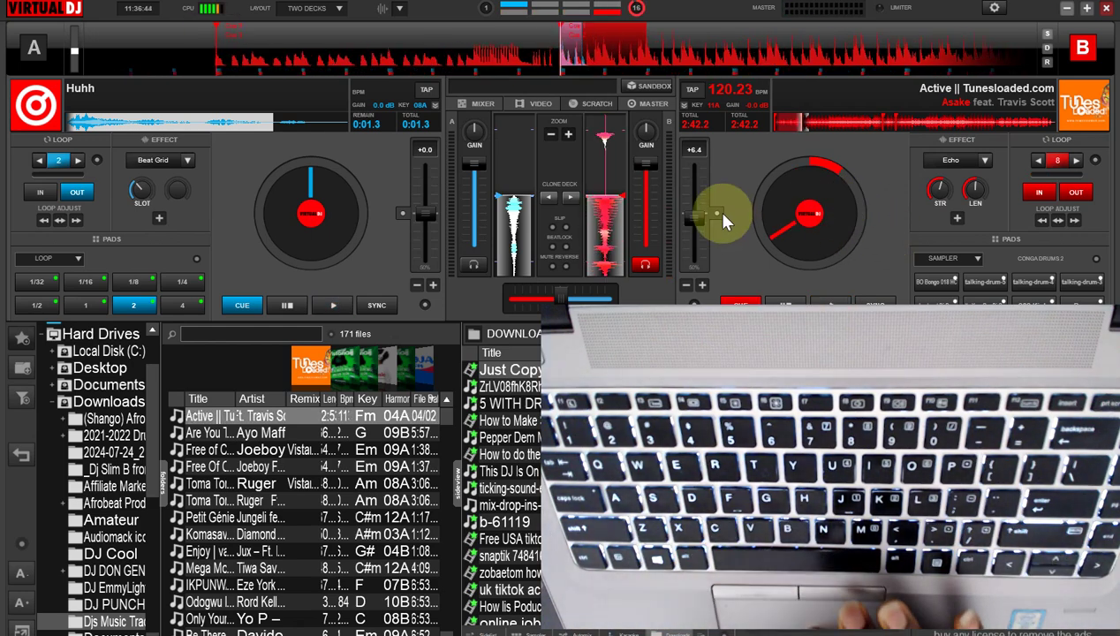
left_click_drag(716, 214, 717, 220)
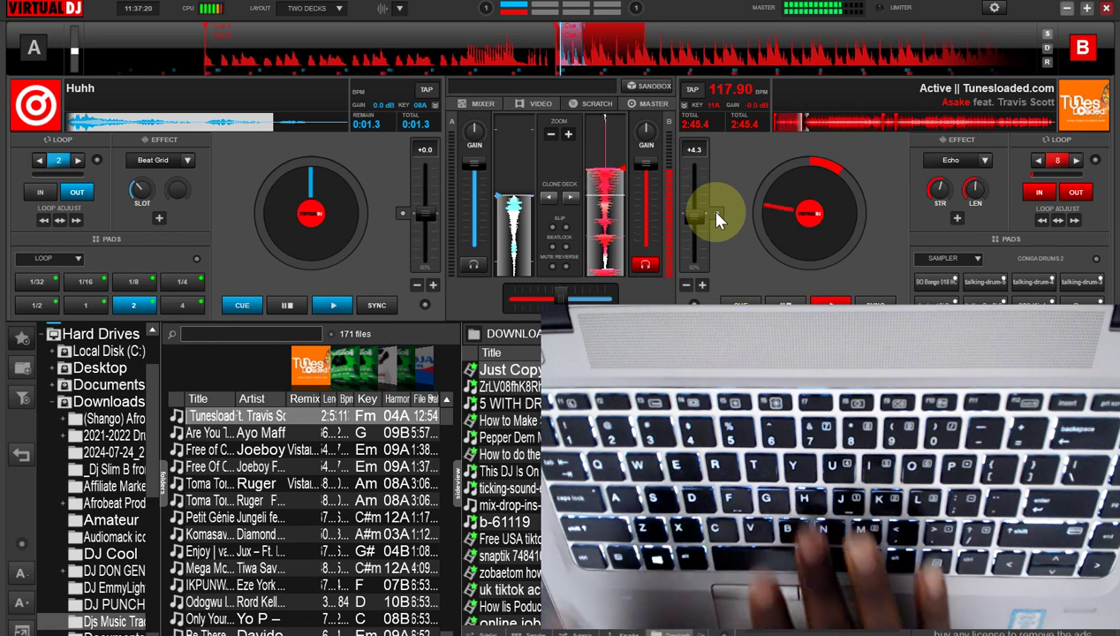
key("Tab")
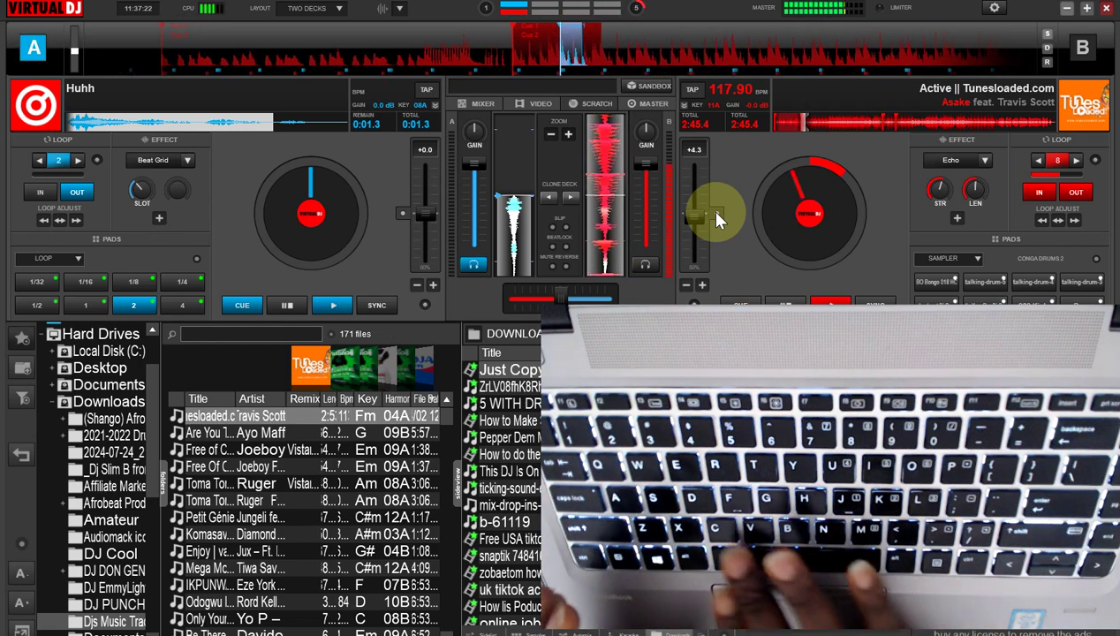
Toggle control between decks A and B, then stop deck B playback.
key("Tab")
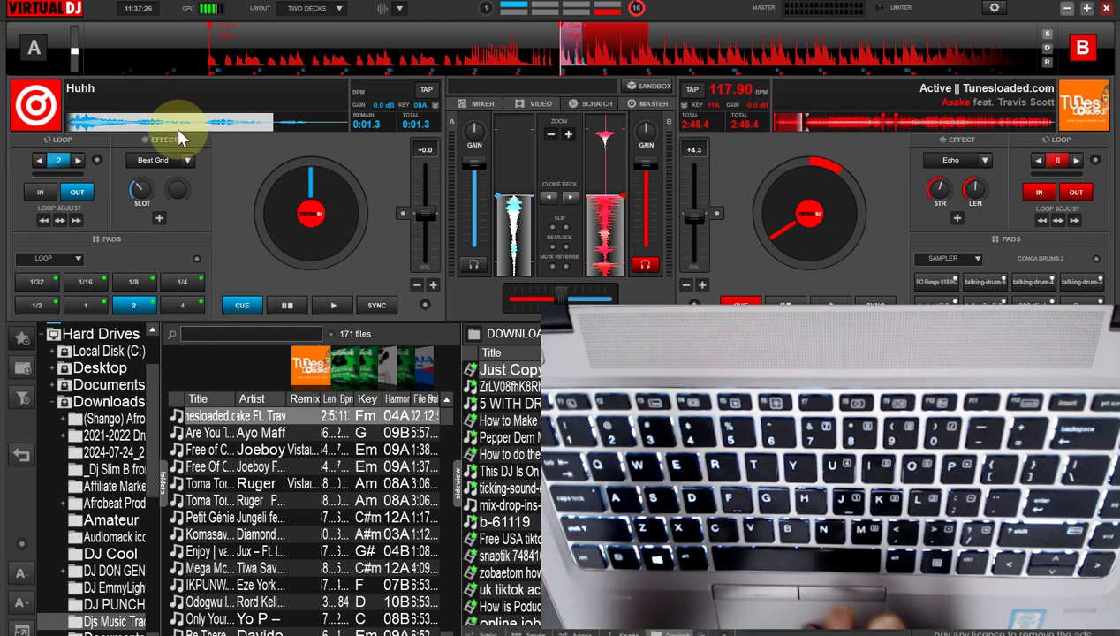
left_click(31, 51)
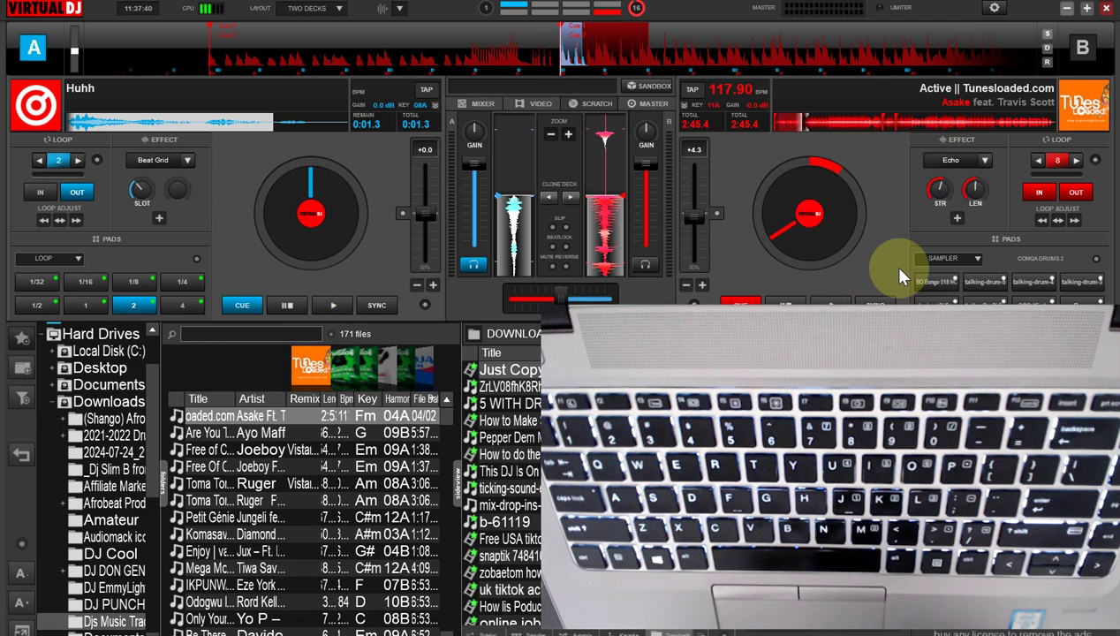
key("Tab")
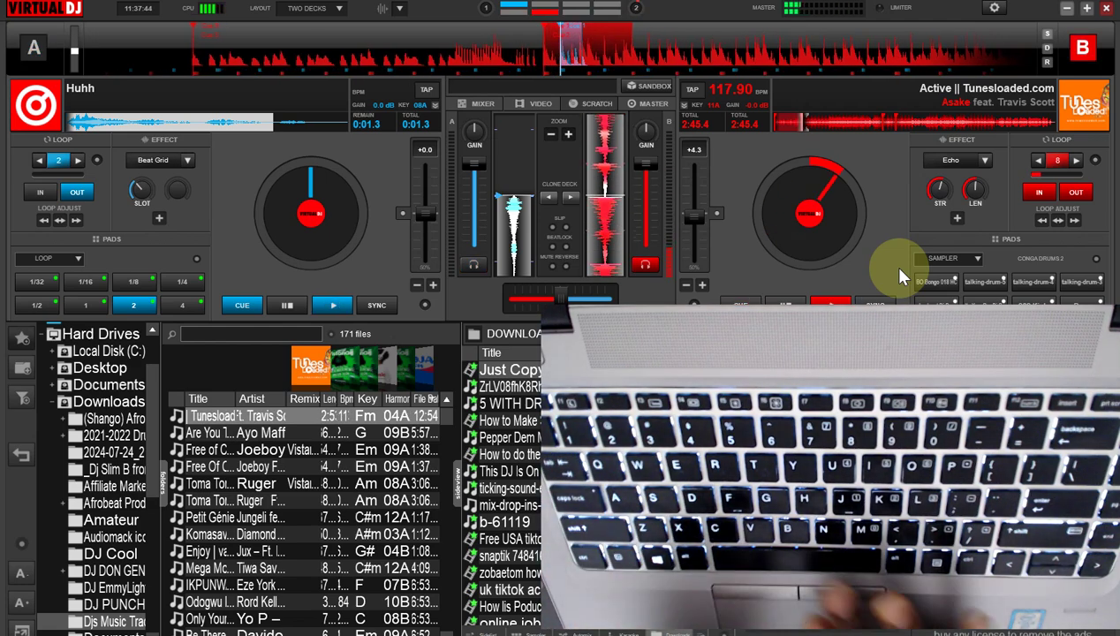
key("space")
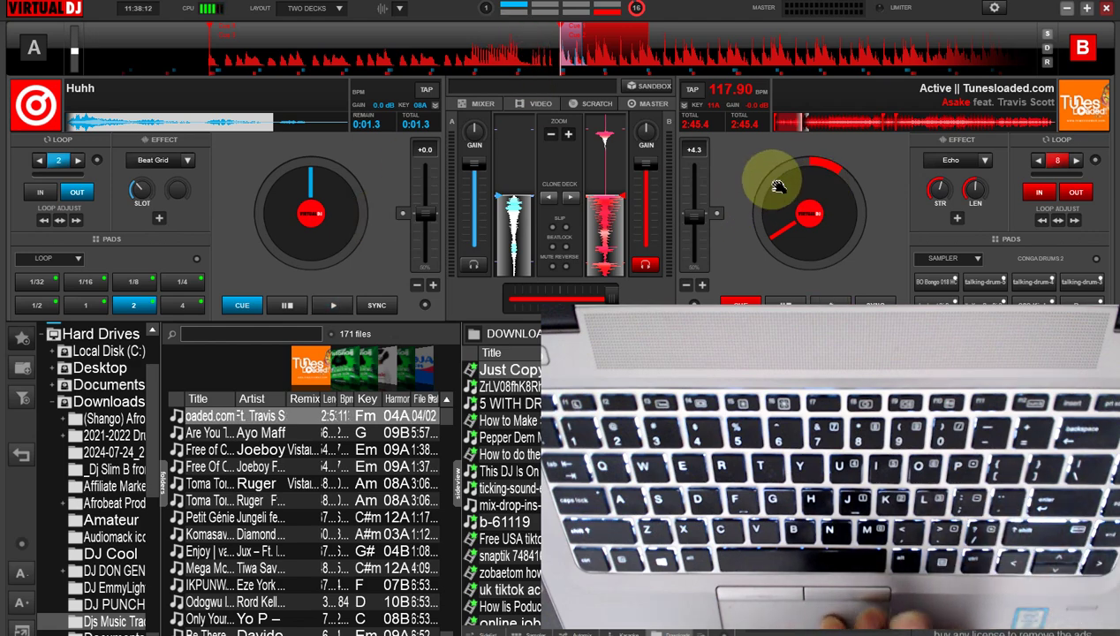
Resume deck B, restart deck A from its cue, and return headphone cue to deck B.
key("Return")
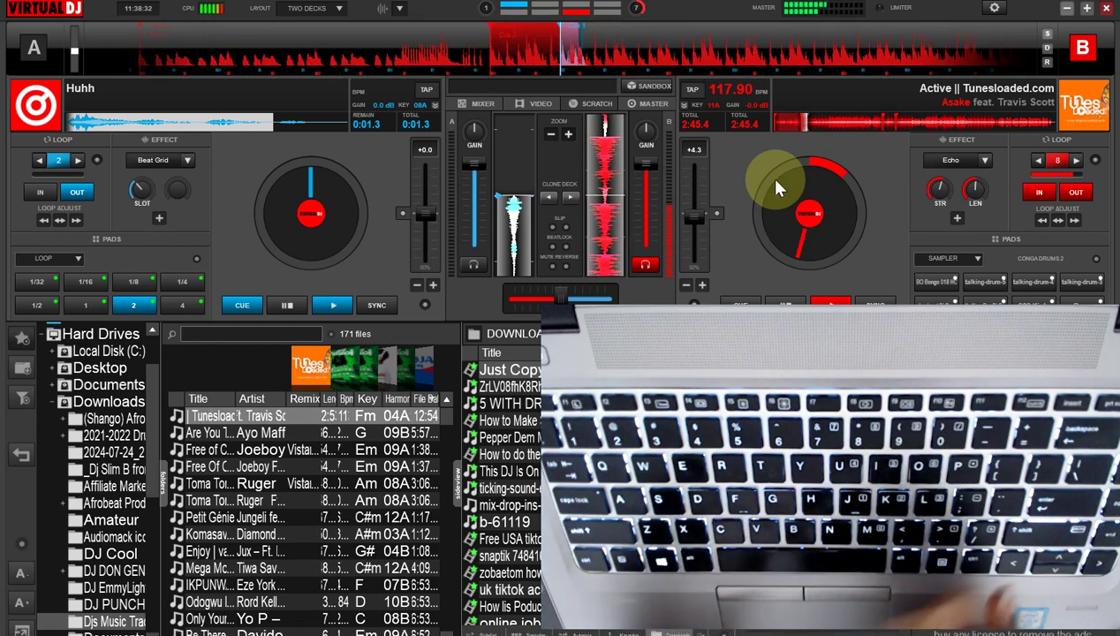
left_click(163, 82)
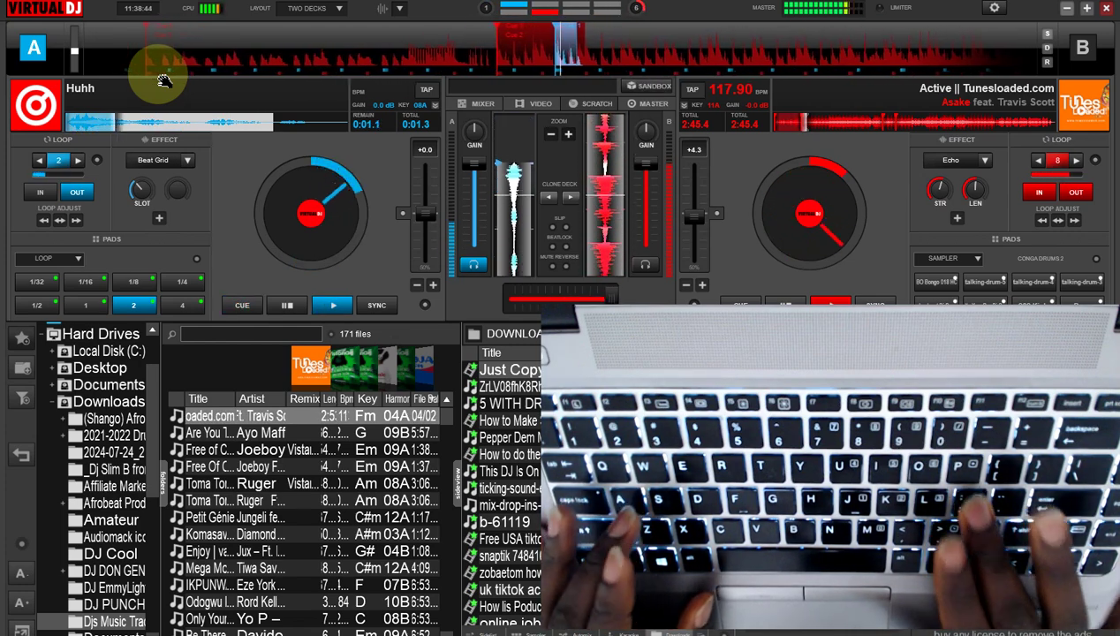
key("Return")
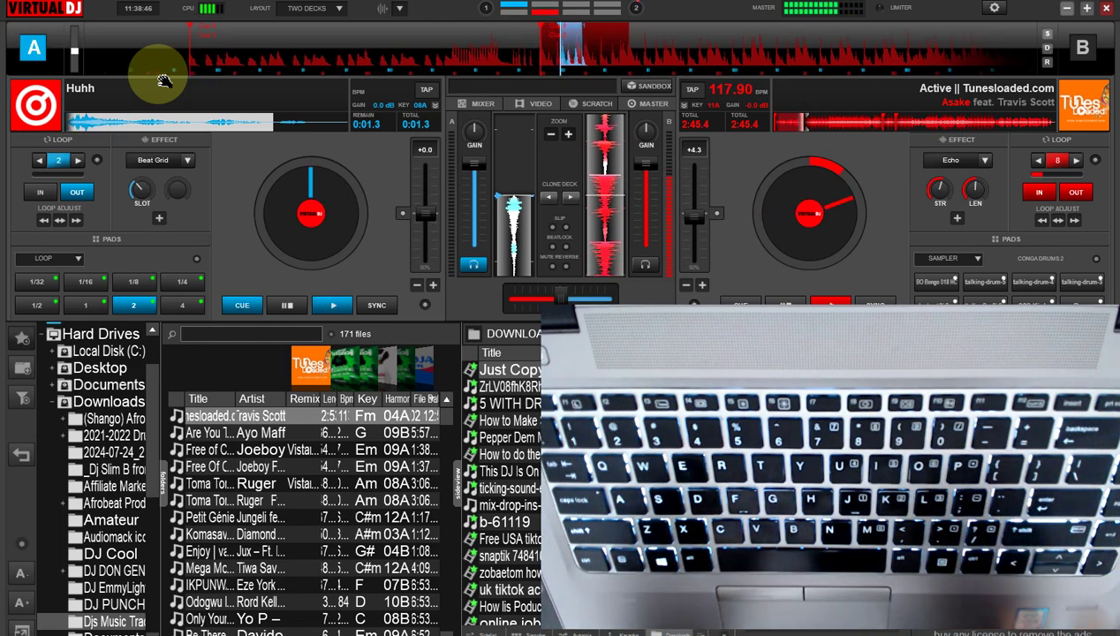
key("space")
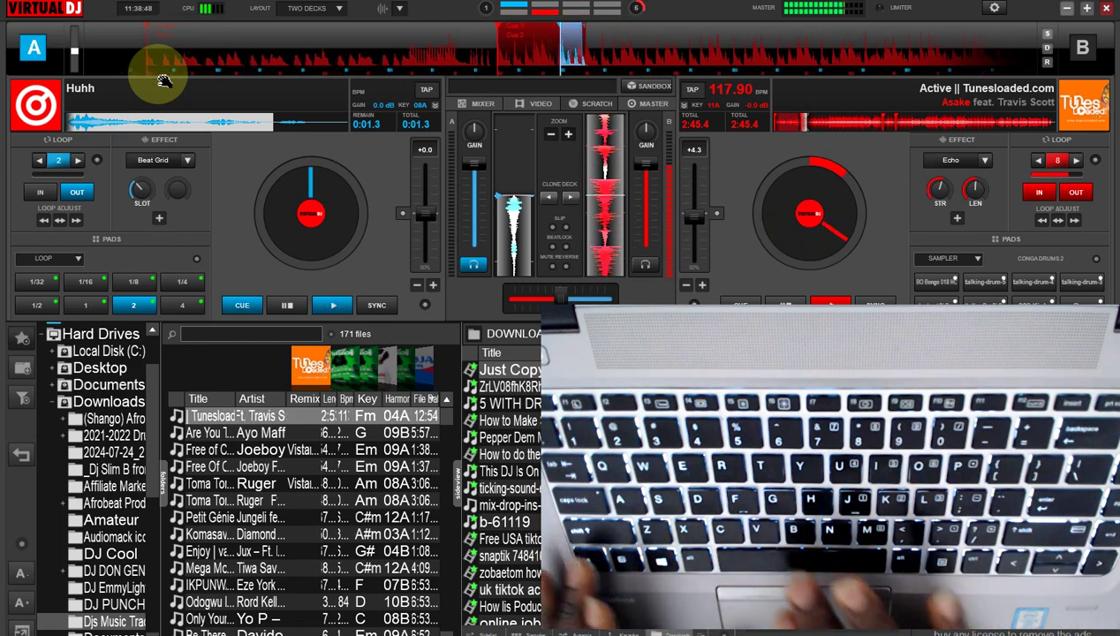
key("b")
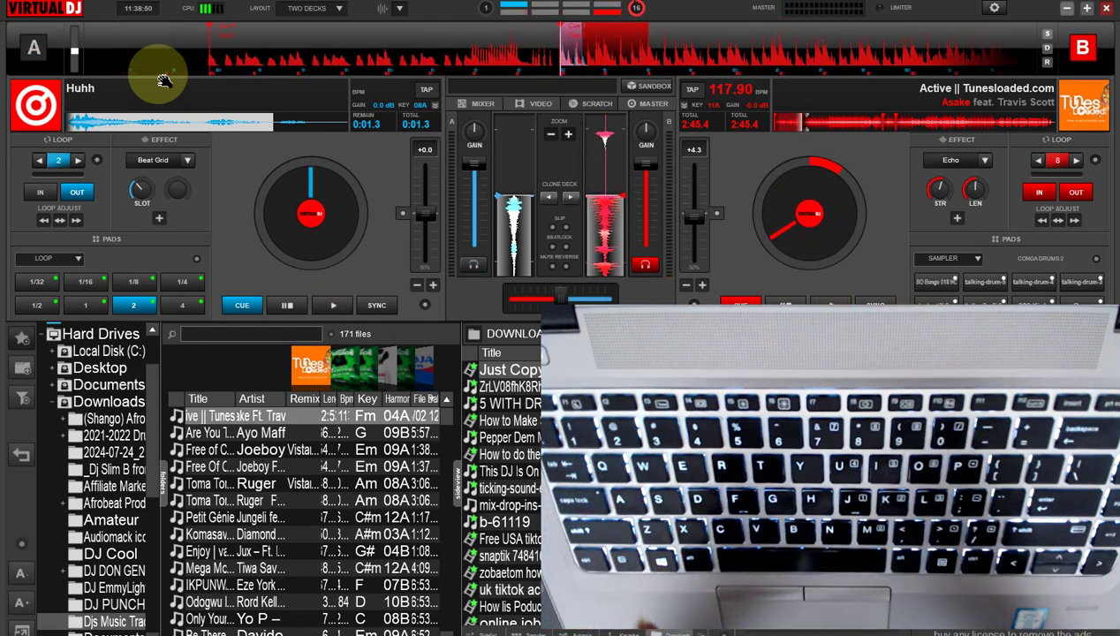